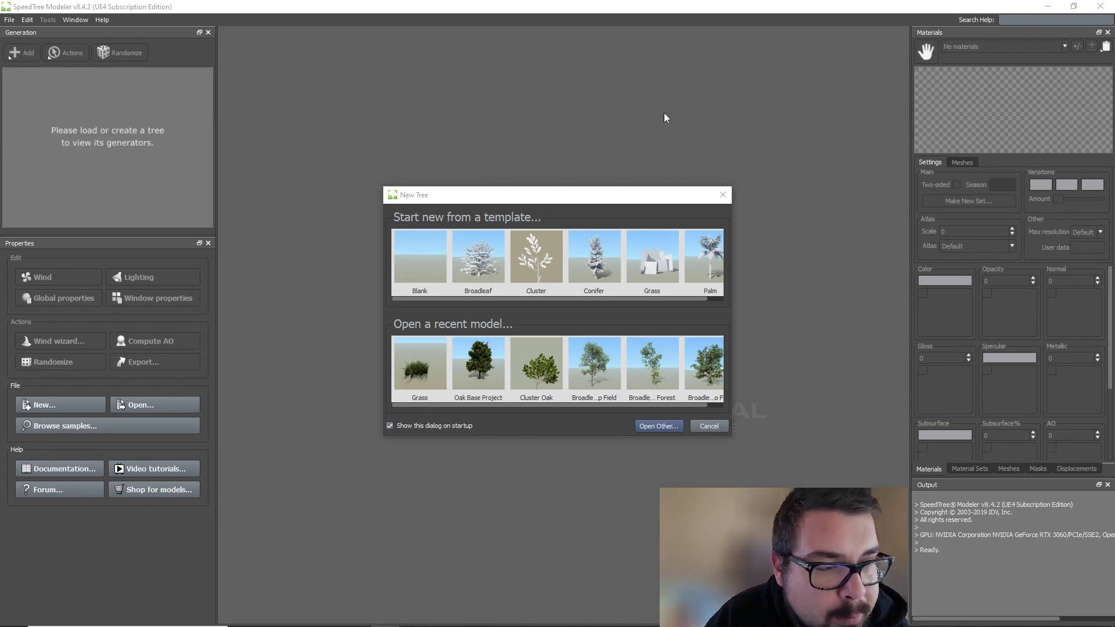
- Move the New Tree dialog, scroll its template strip and choose the Blank template
drag(567, 196, 526, 162)
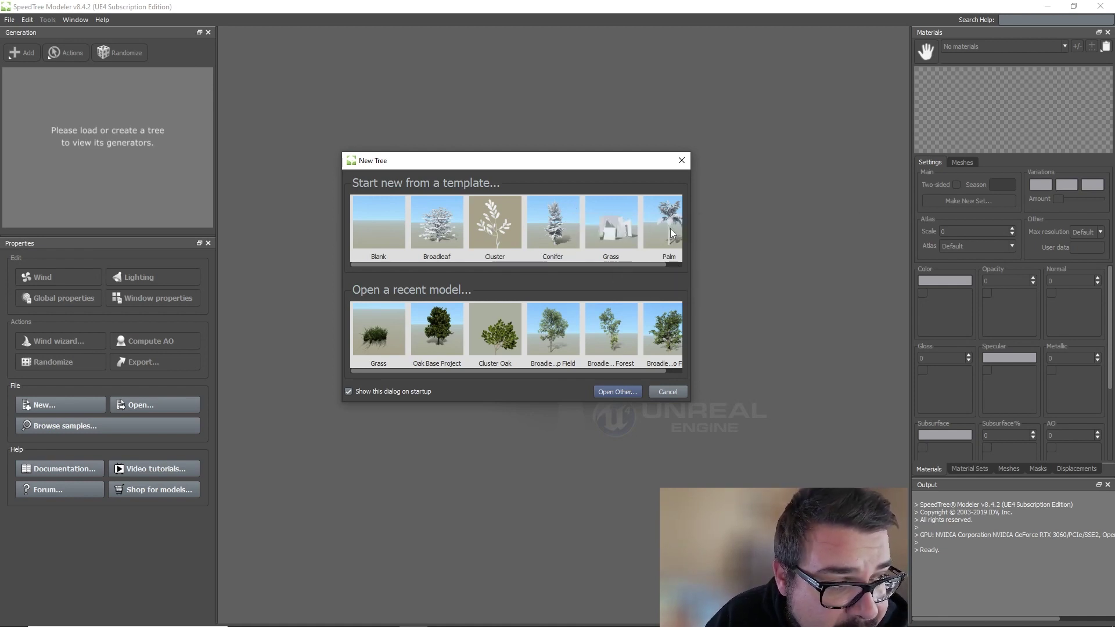
drag(649, 267, 694, 258)
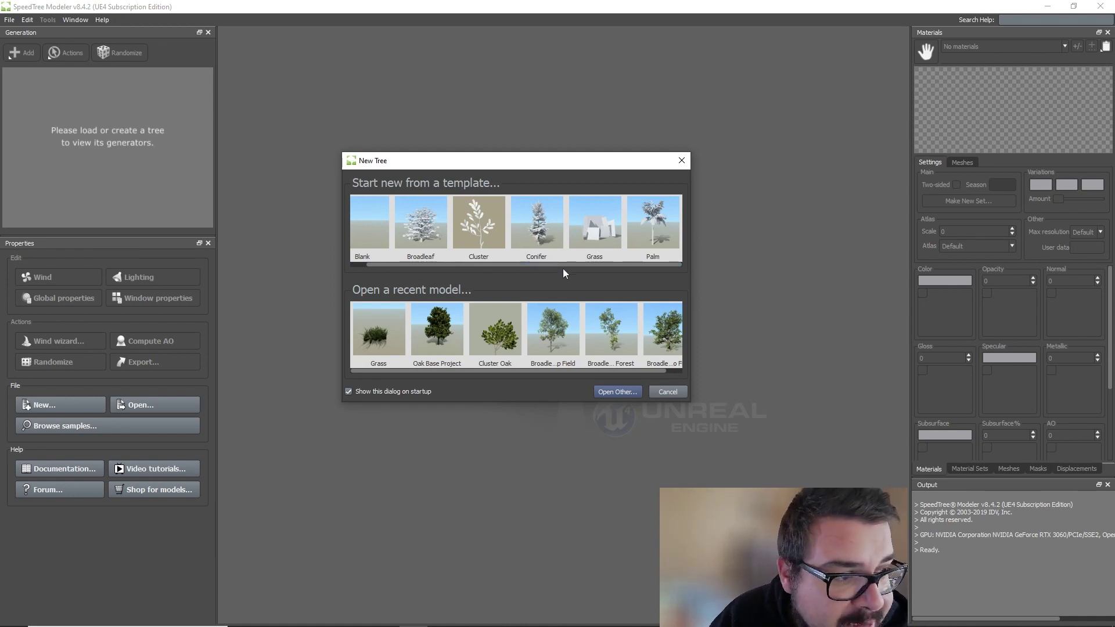
drag(566, 265, 349, 221)
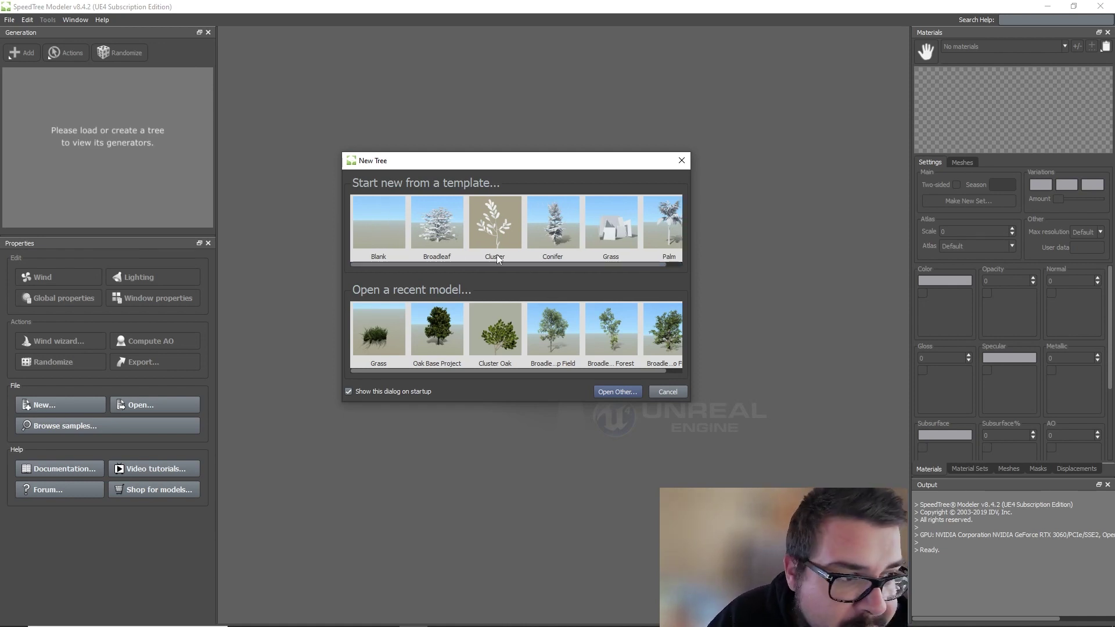
click(381, 229)
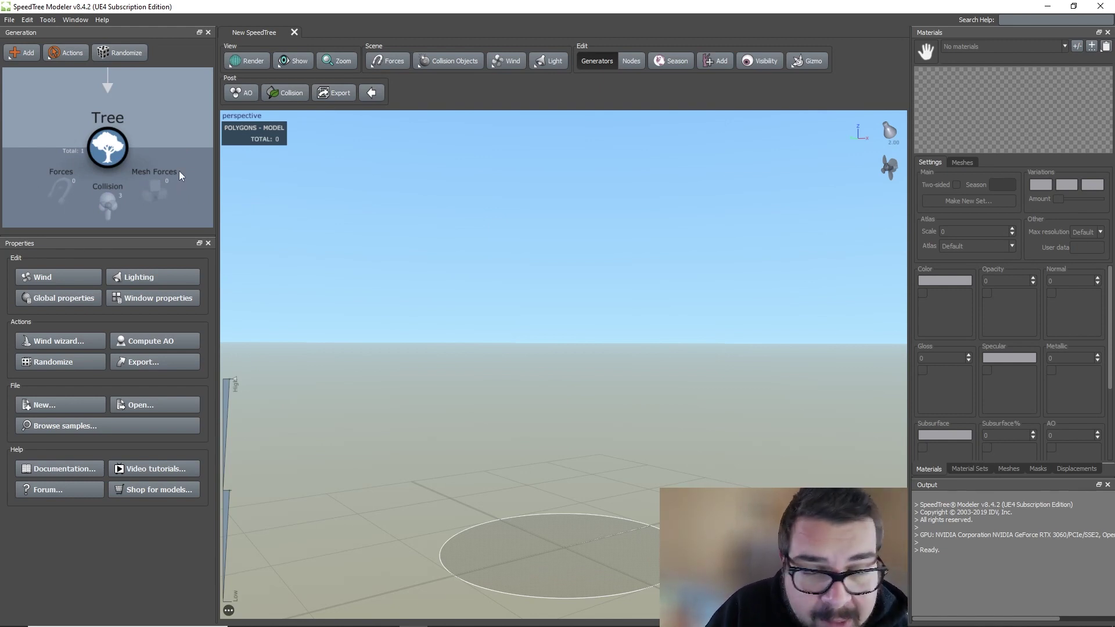
- Open the context menu of the Tree root node in the Generation graph
right_click(112, 143)
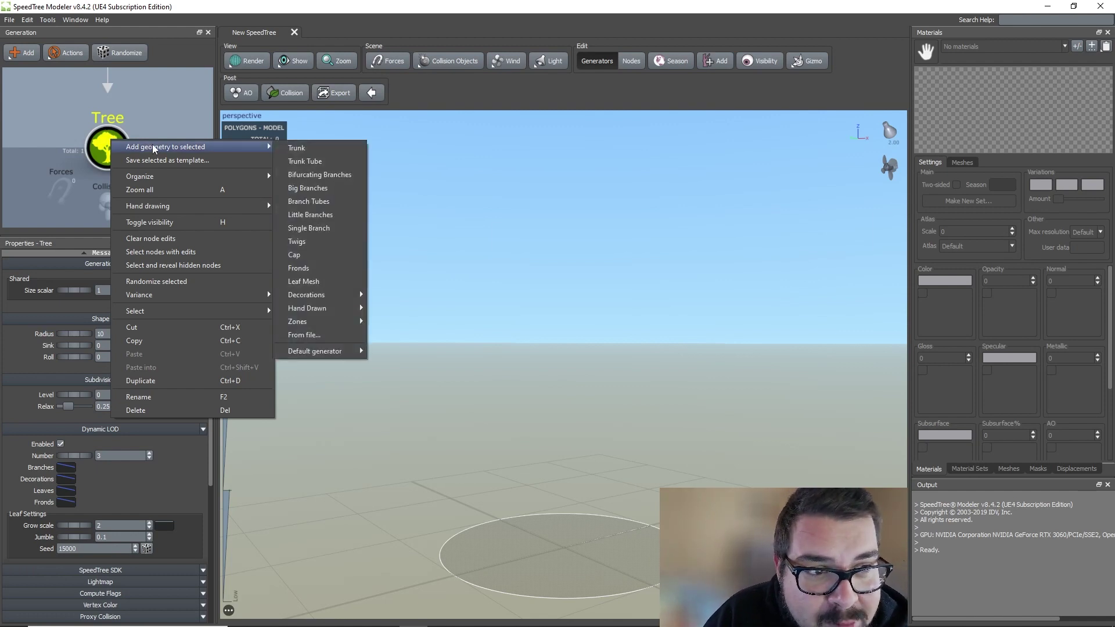
mouse_move(165, 147)
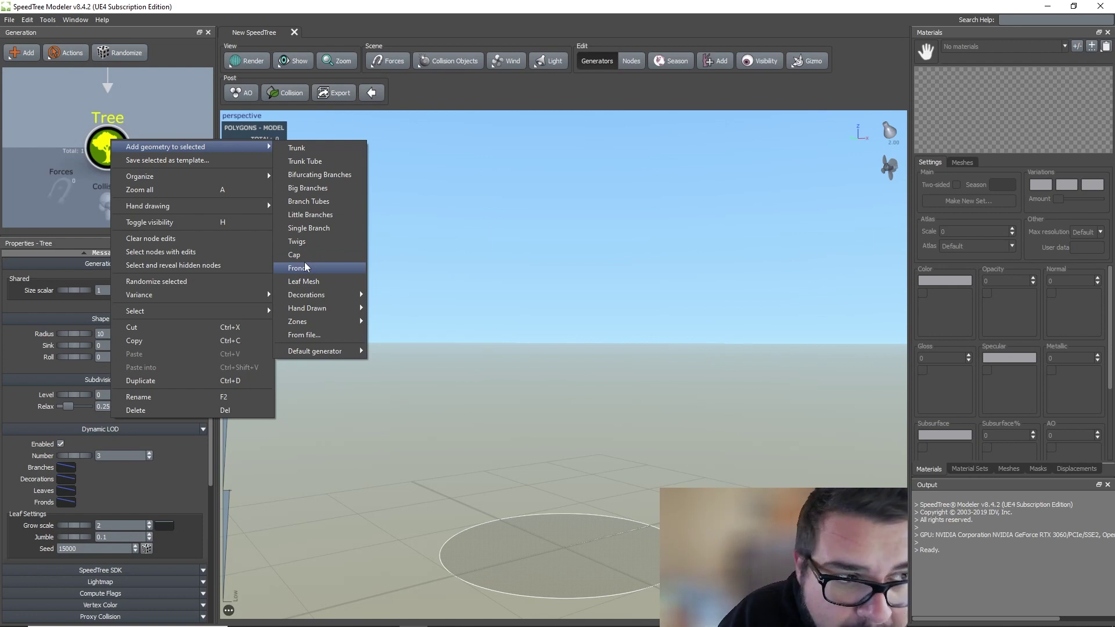
- Attach a Trunk generator to the Tree node, producing a single 520-triangle trunk
click(318, 149)
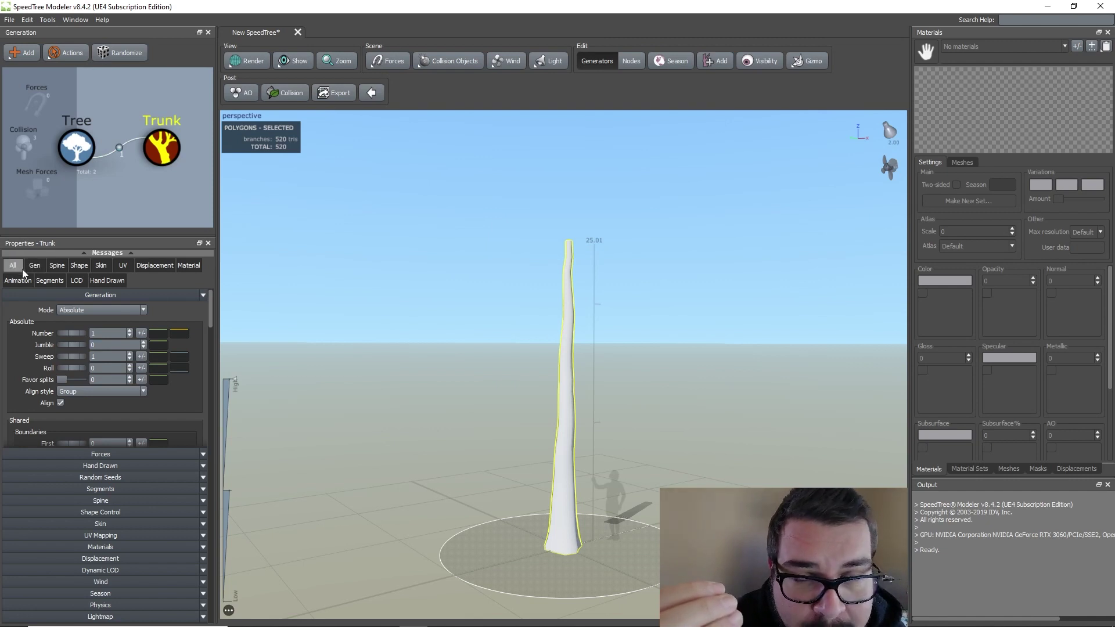
- Review the Trunk's Gen, Spine, Shape, Skin, UV, Displacement, Material, Animation, Segments and LOD tabs, ending on Gen
click(36, 264)
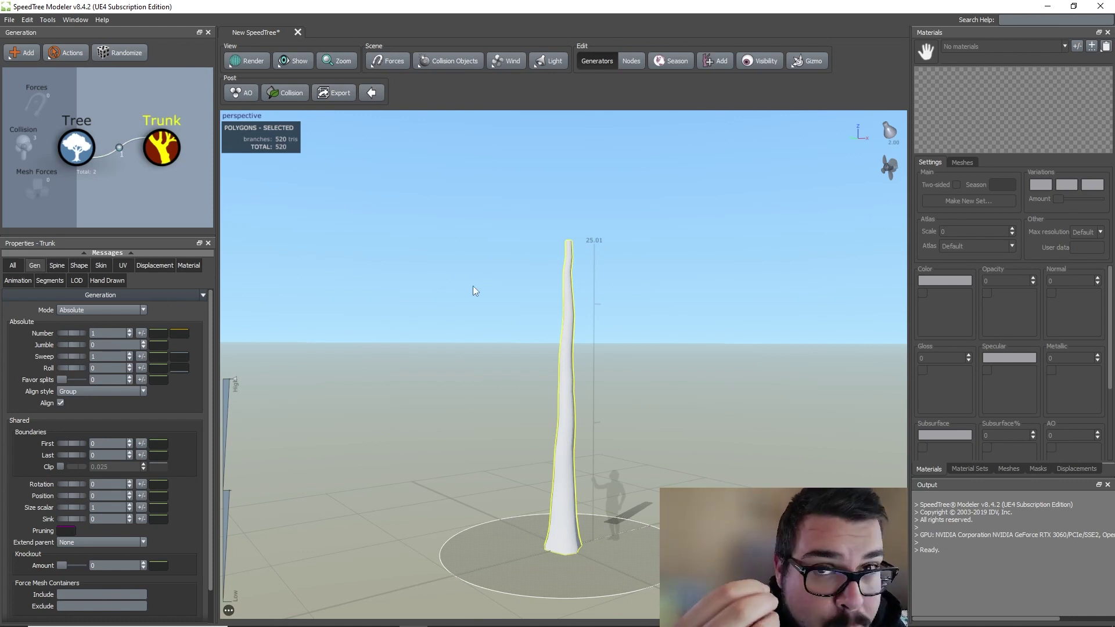
click(56, 271)
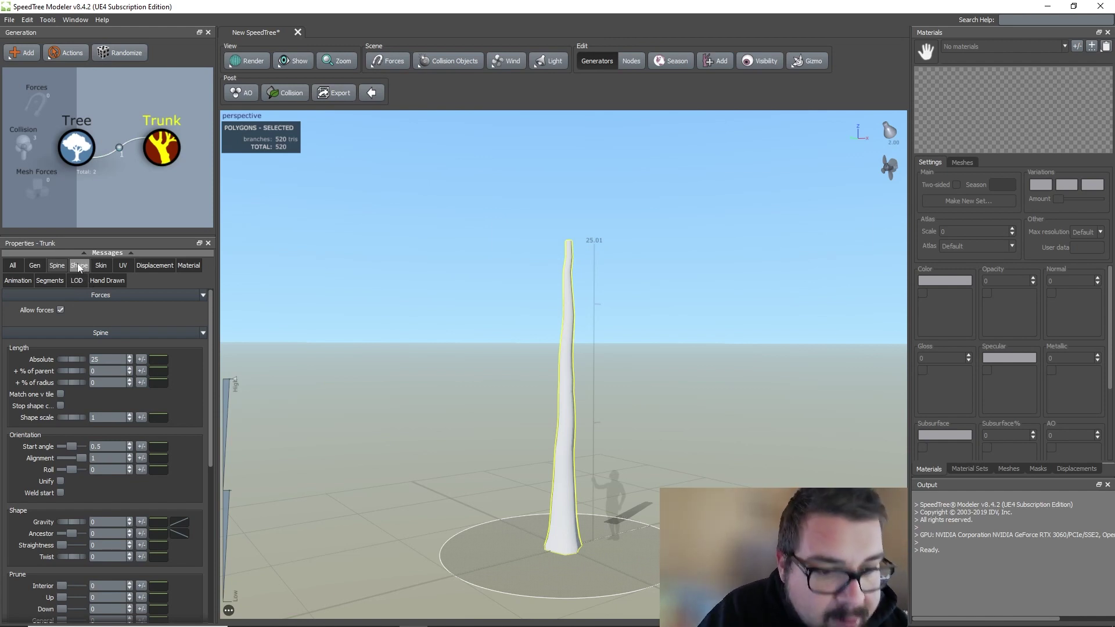
click(78, 266)
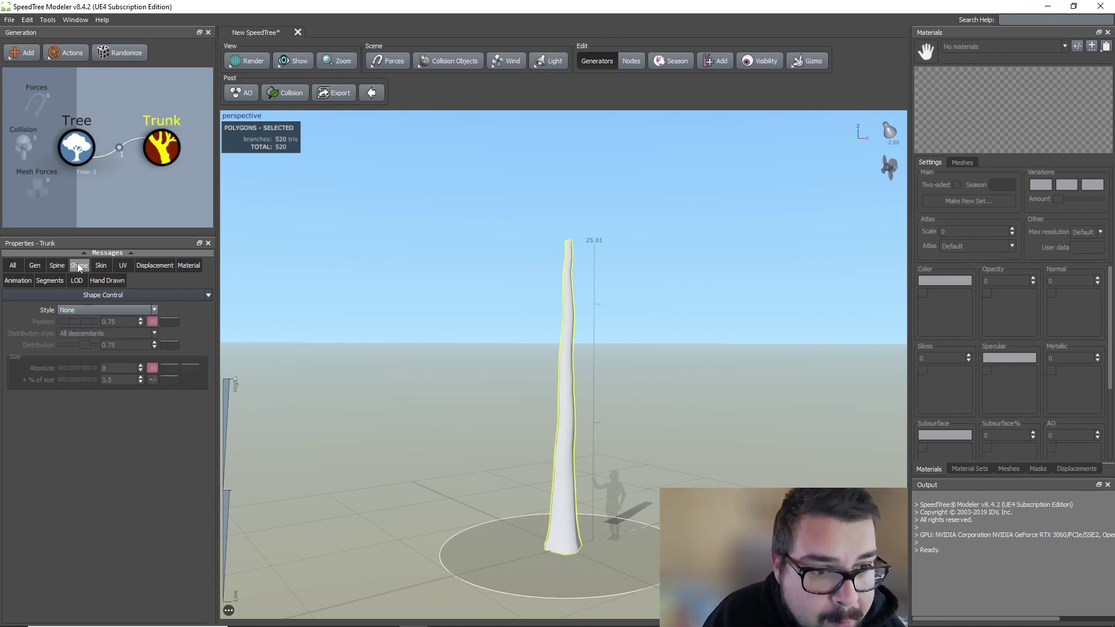
click(100, 266)
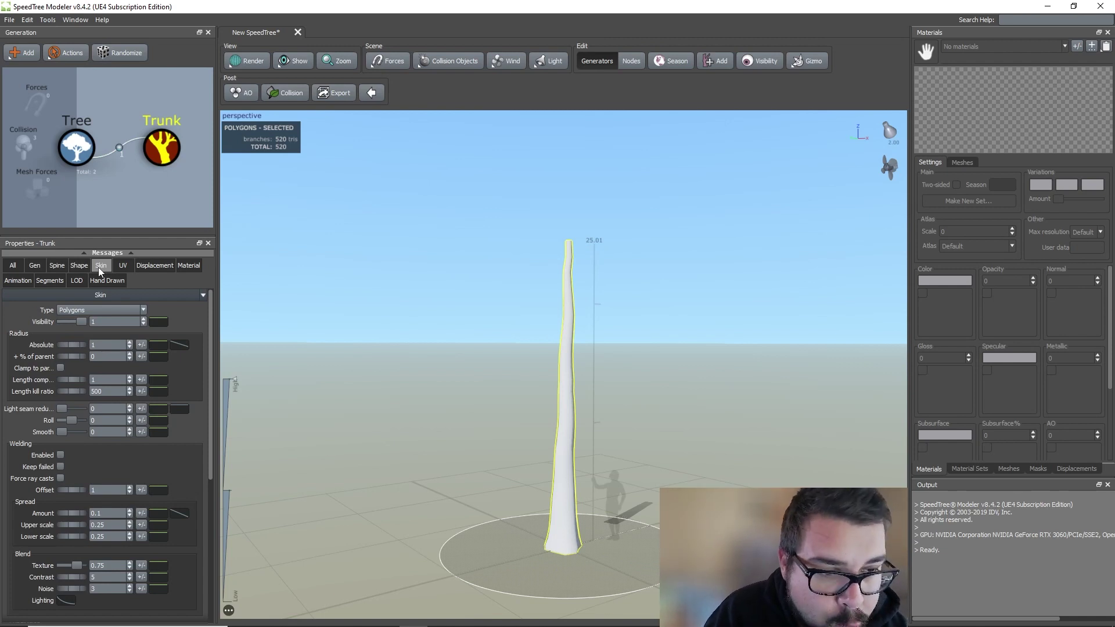
click(123, 265)
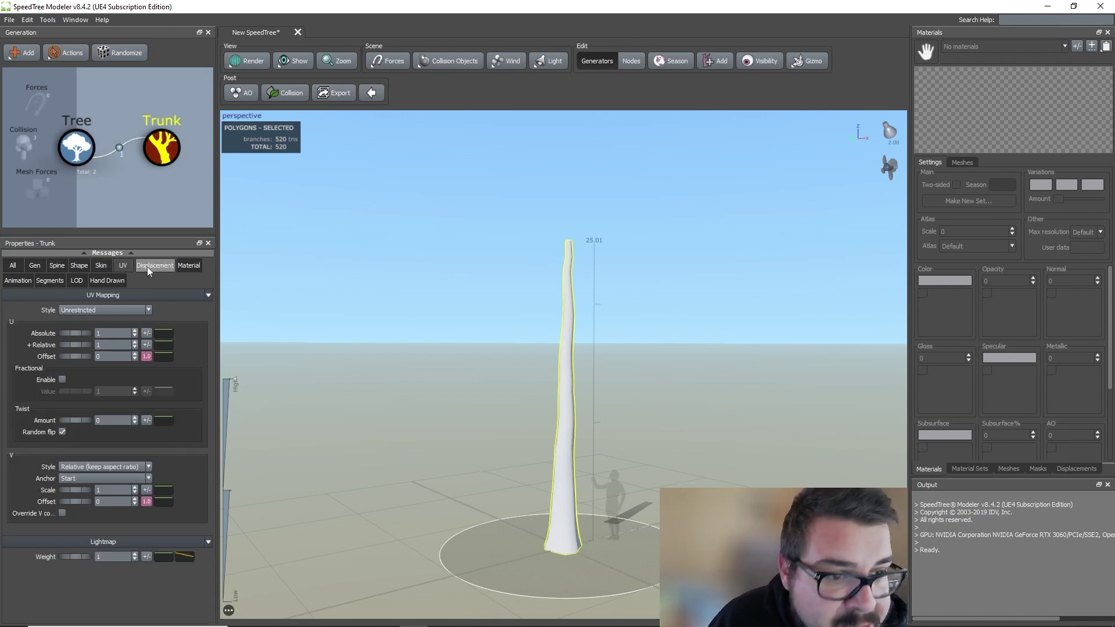
click(148, 265)
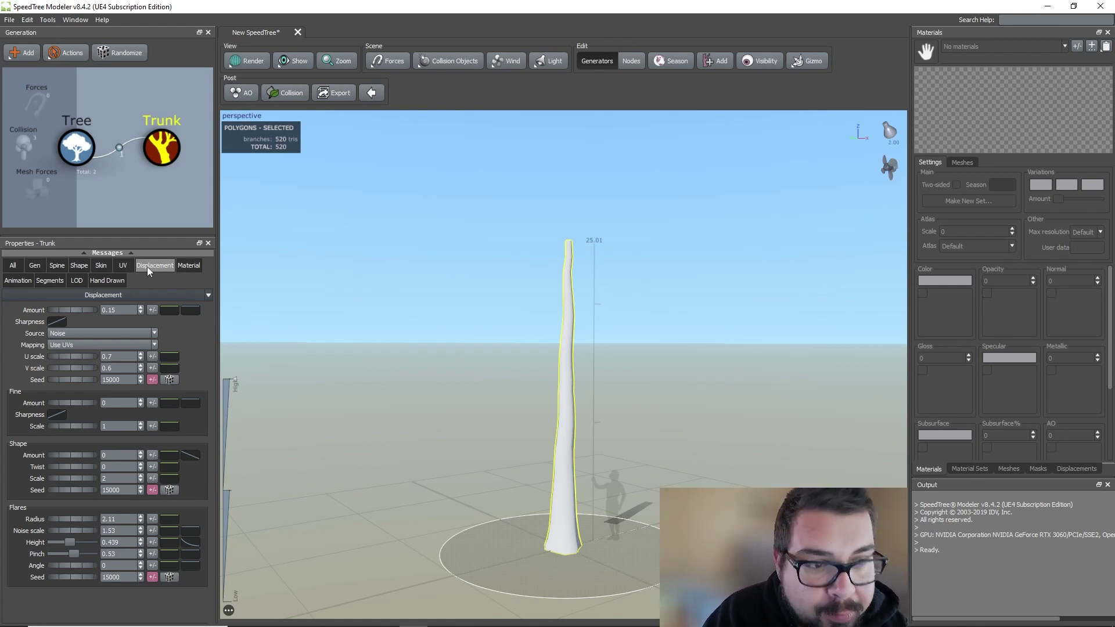
click(189, 265)
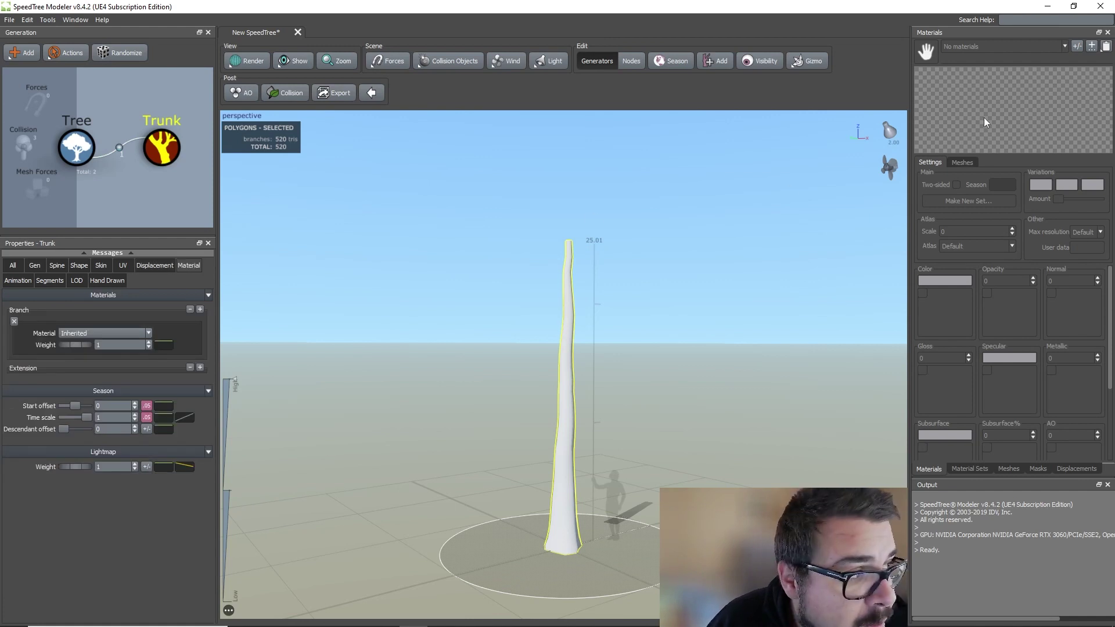
click(26, 278)
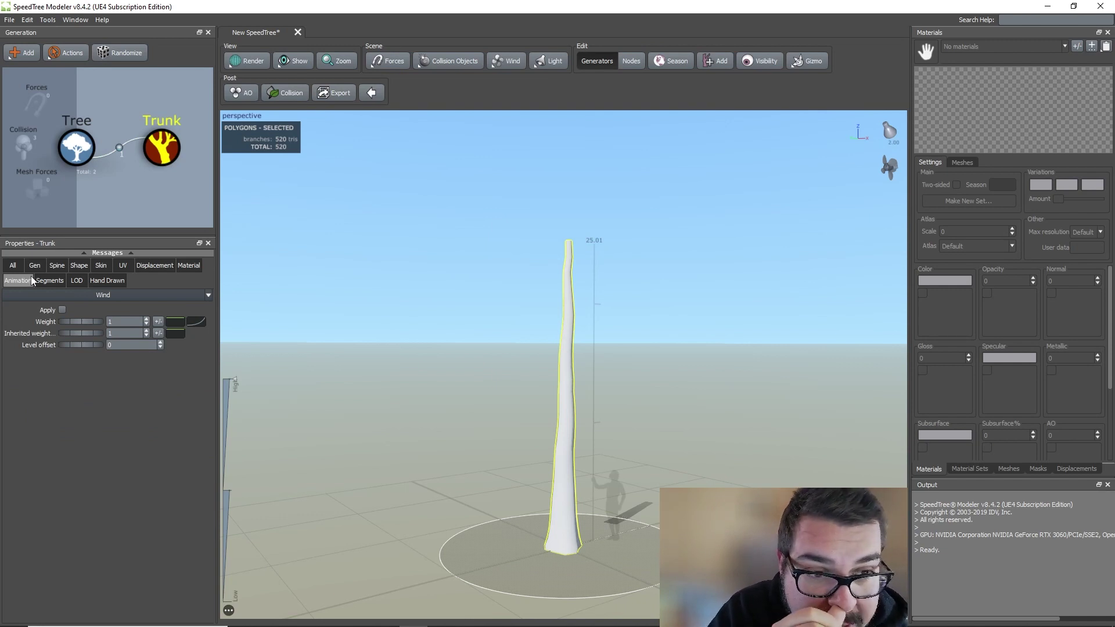
click(57, 281)
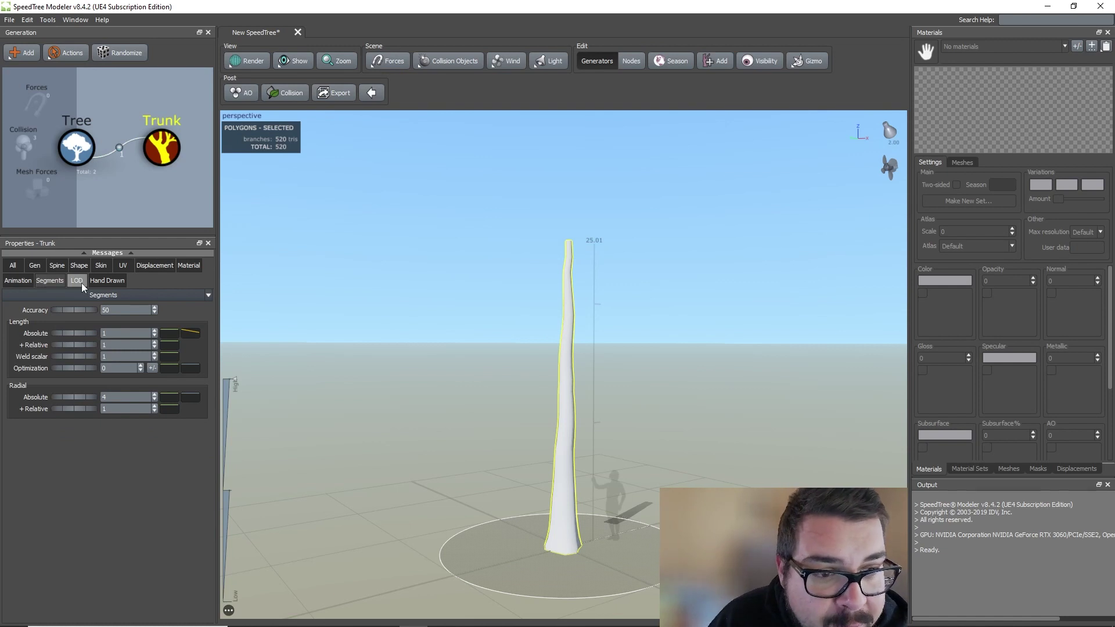
click(82, 284)
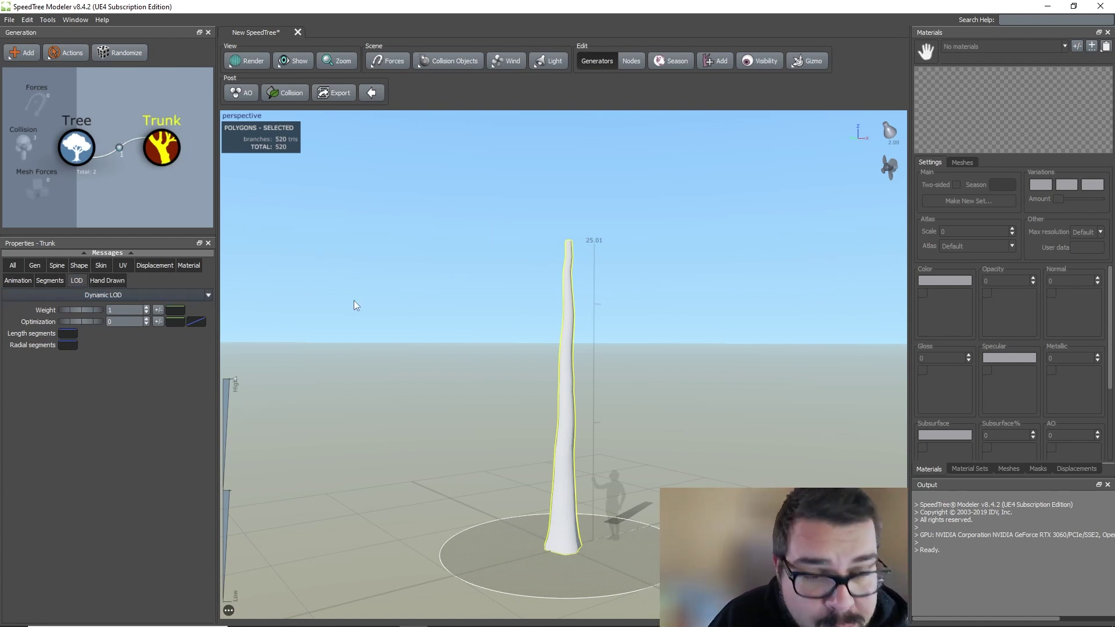
click(33, 266)
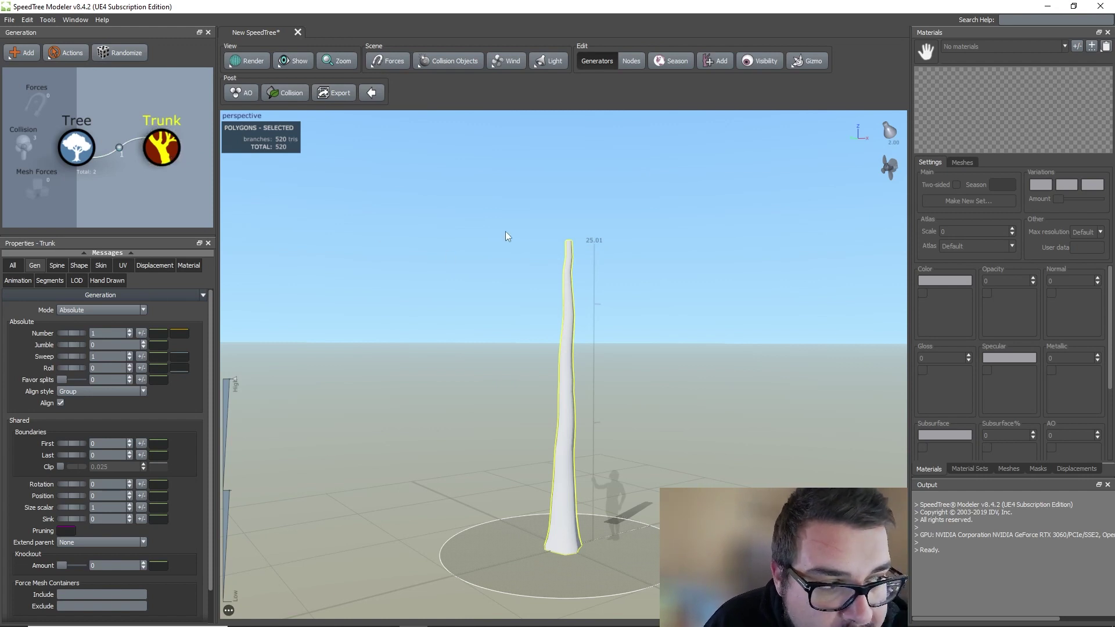
- Chain Big Branches, Little Branches and a Leaf Mesh onto the trunk and show the leaf Gen settings
right_click(168, 153)
mouse_move(224, 159)
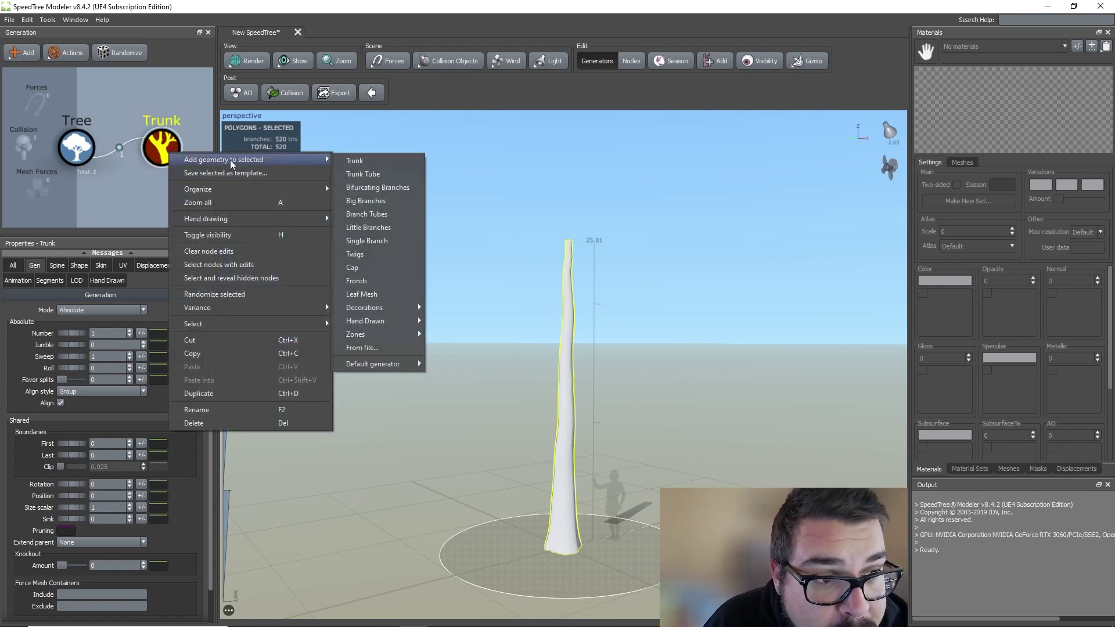
click(383, 201)
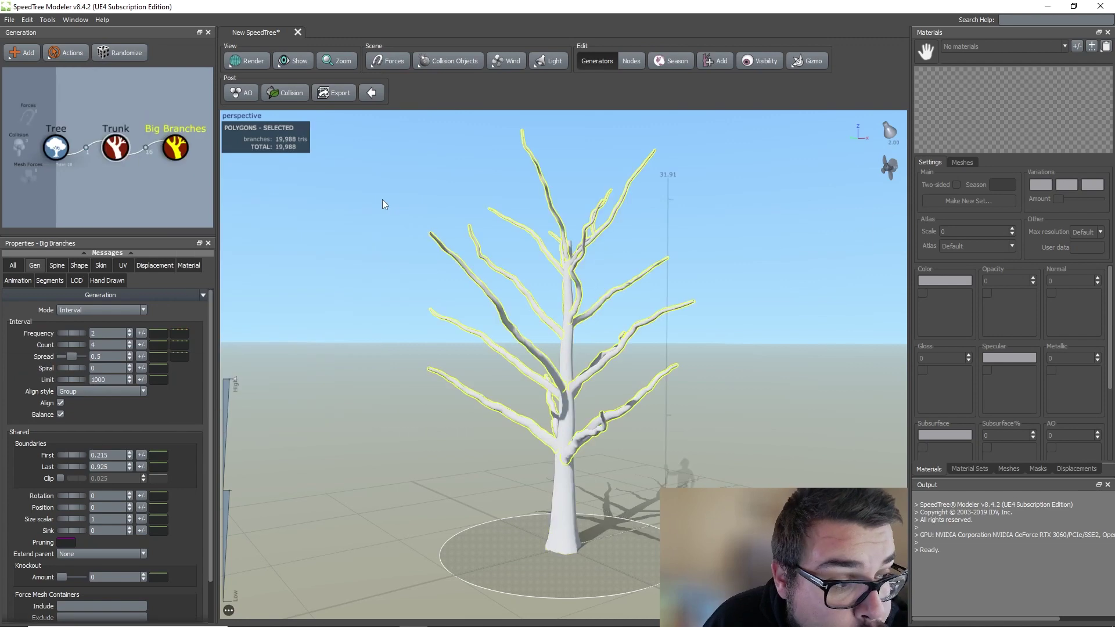
right_click(194, 155)
mouse_move(238, 157)
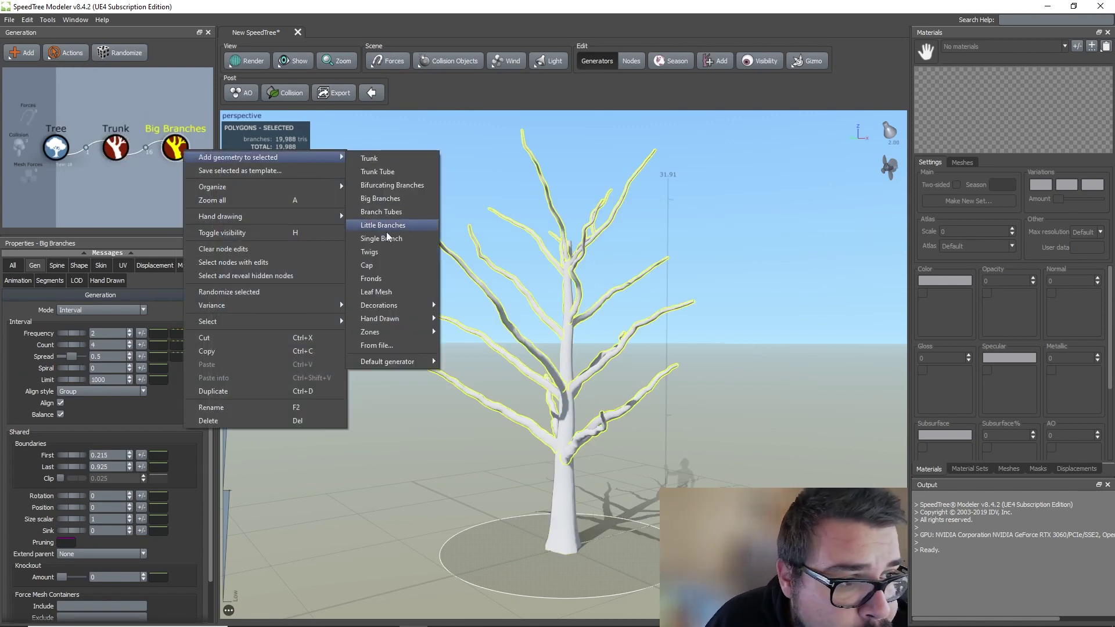
click(390, 225)
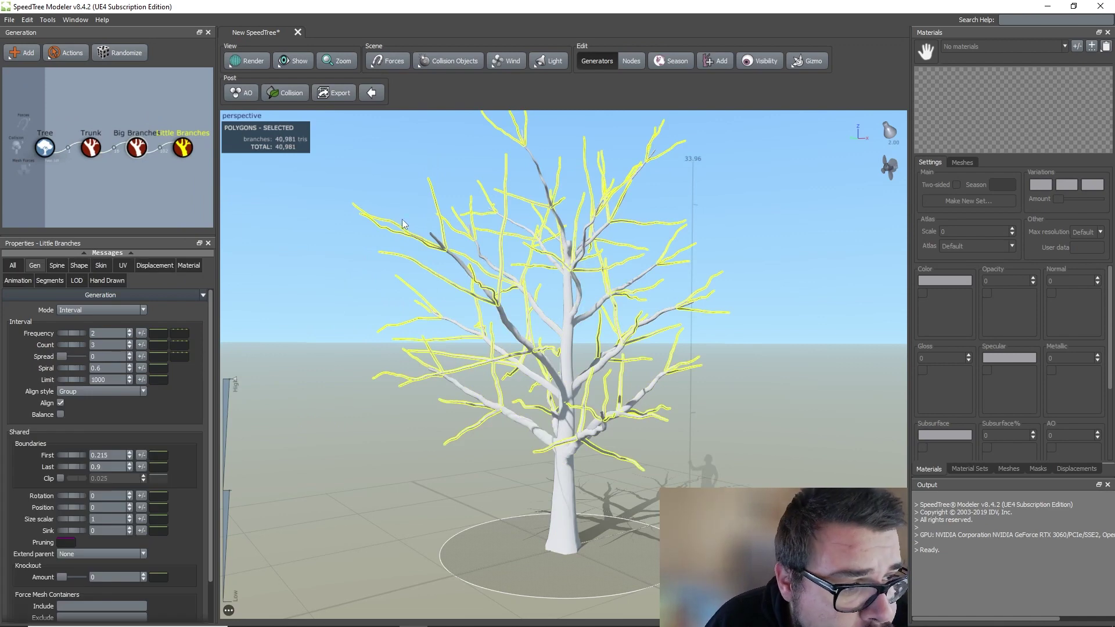
right_click(183, 153)
mouse_move(238, 158)
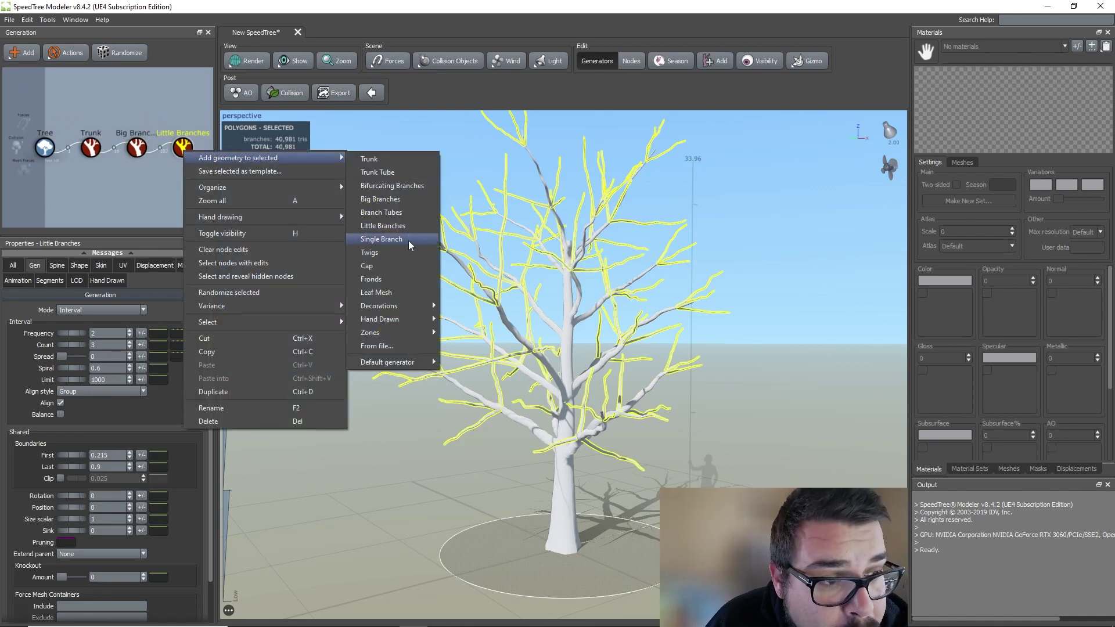
click(392, 293)
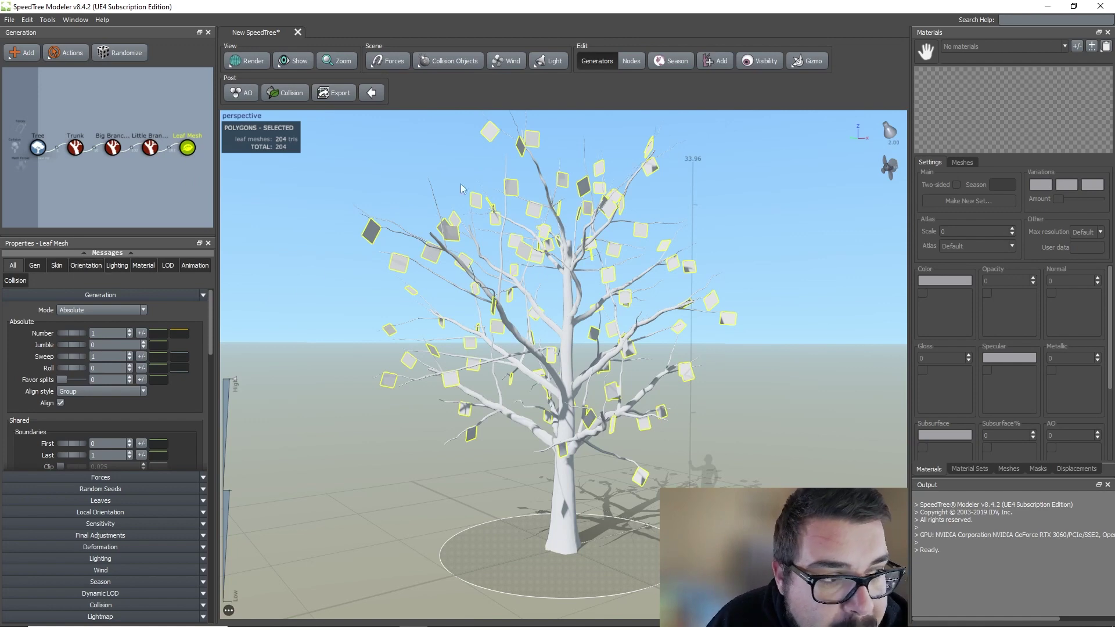
click(36, 268)
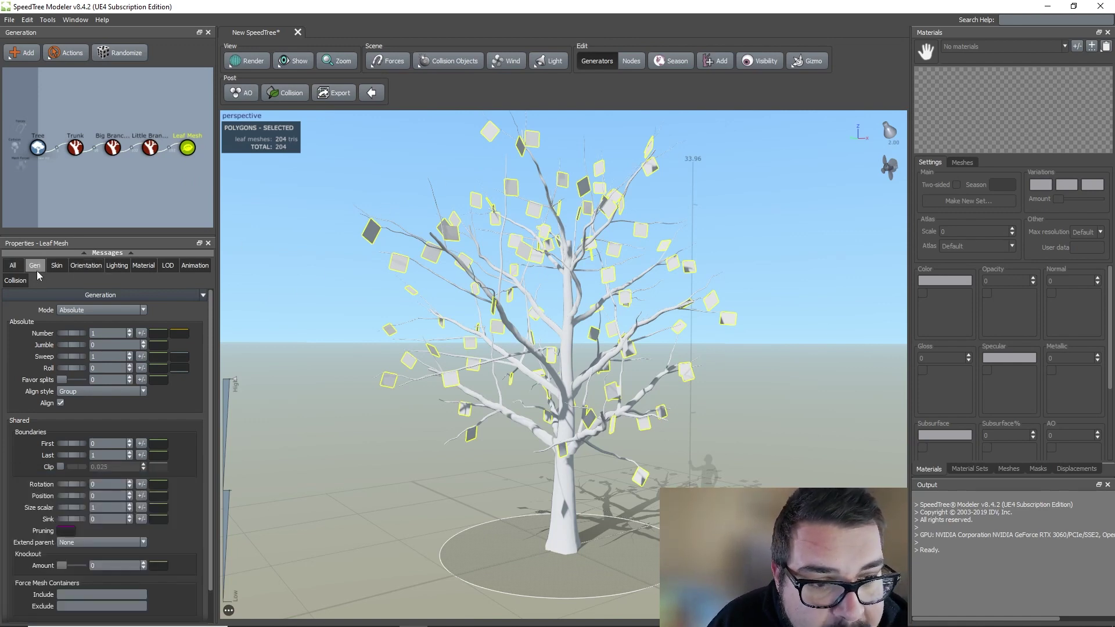
- Drag the Leaf Mesh Absolute Number slider up to 22 leaves per group
drag(62, 335, 277, 338)
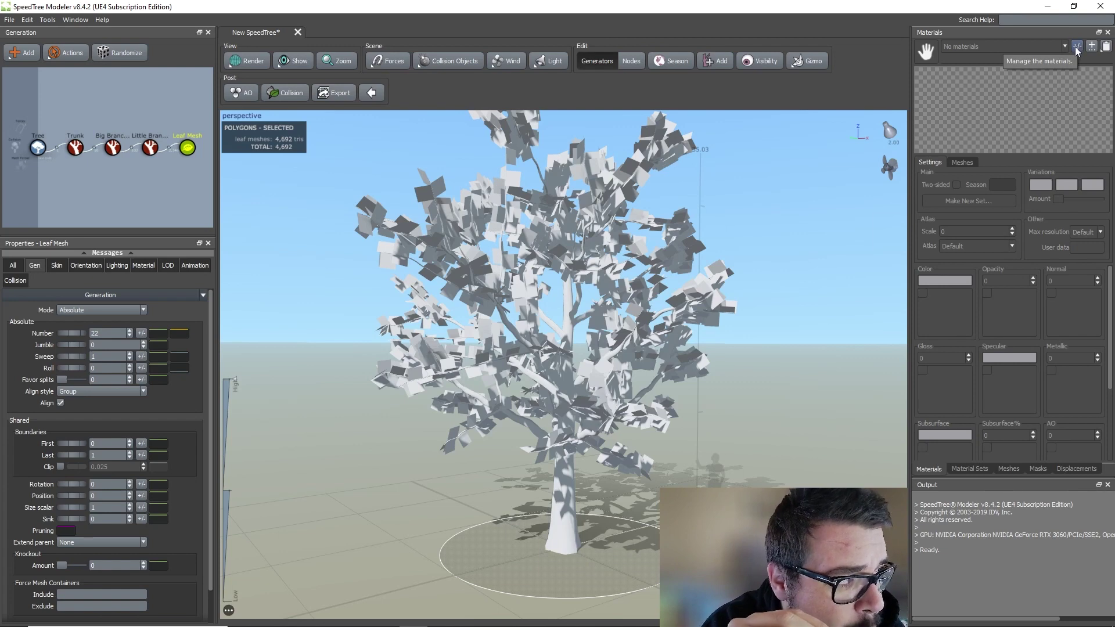
- Add a new material in the material manager named 'Trunk' and accept it
click(1076, 47)
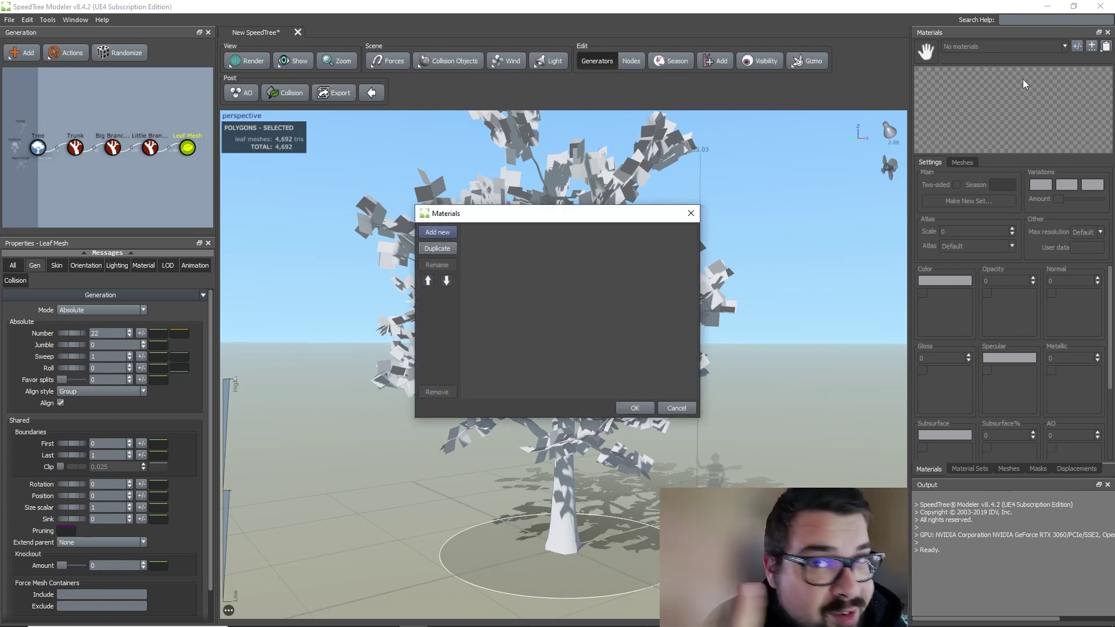
click(441, 236)
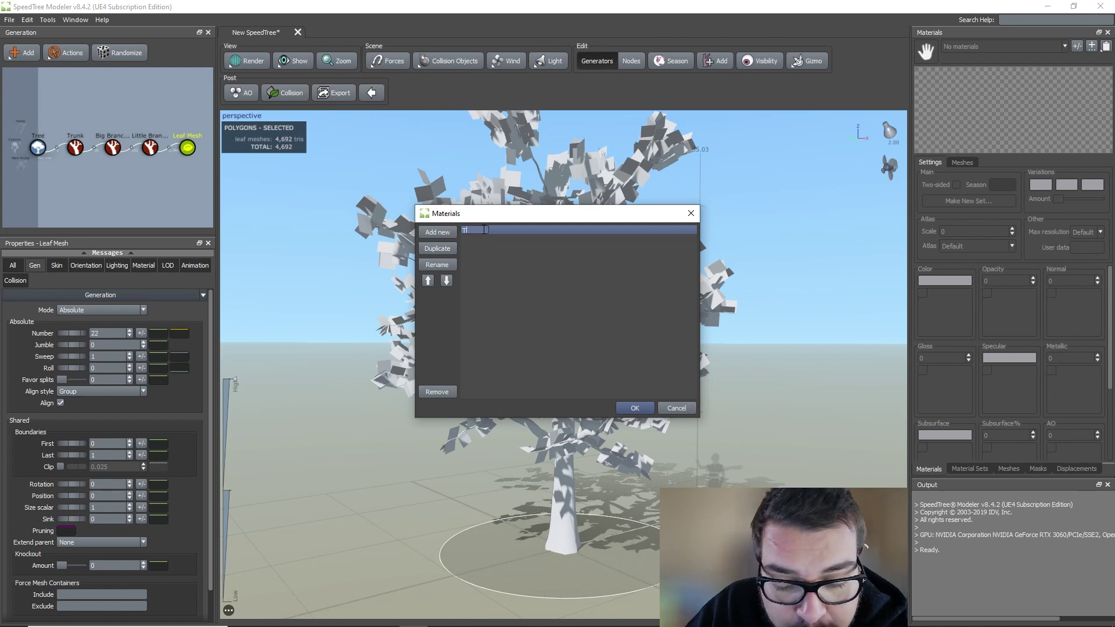
text(Trunk)
key(Return)
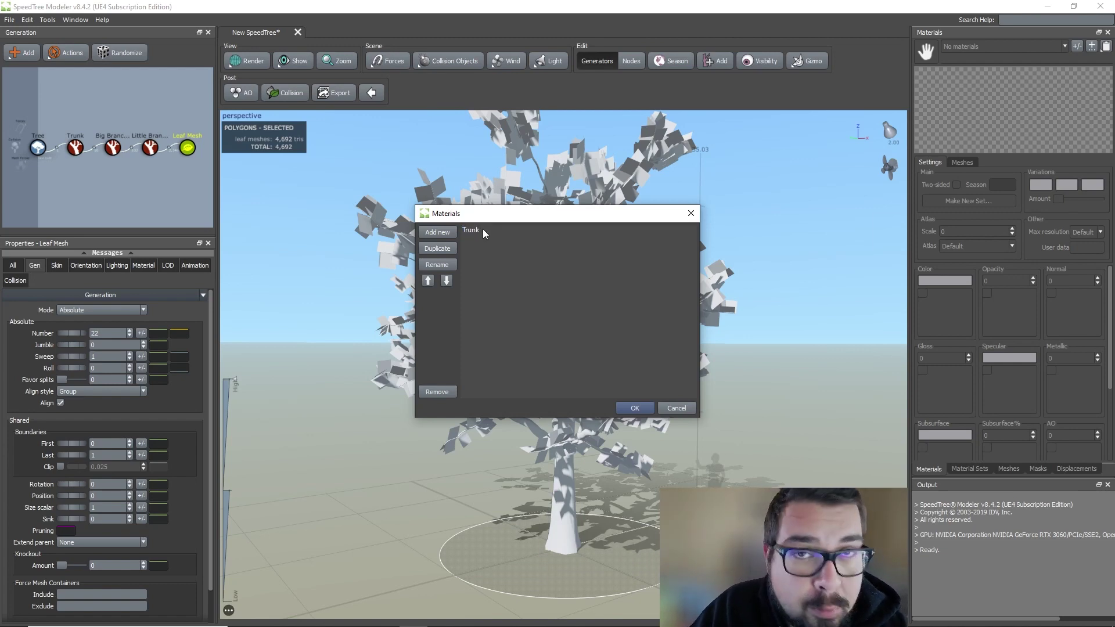
click(634, 409)
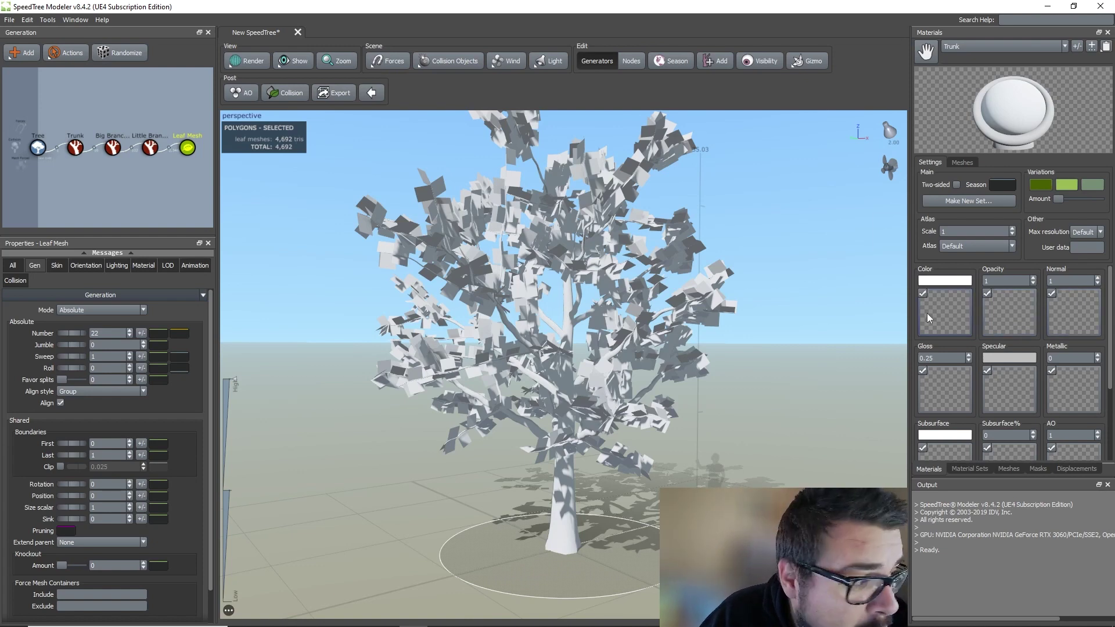
- Open the Trunk material's Color map browser and look through the folders on the C: drive
double_click(957, 311)
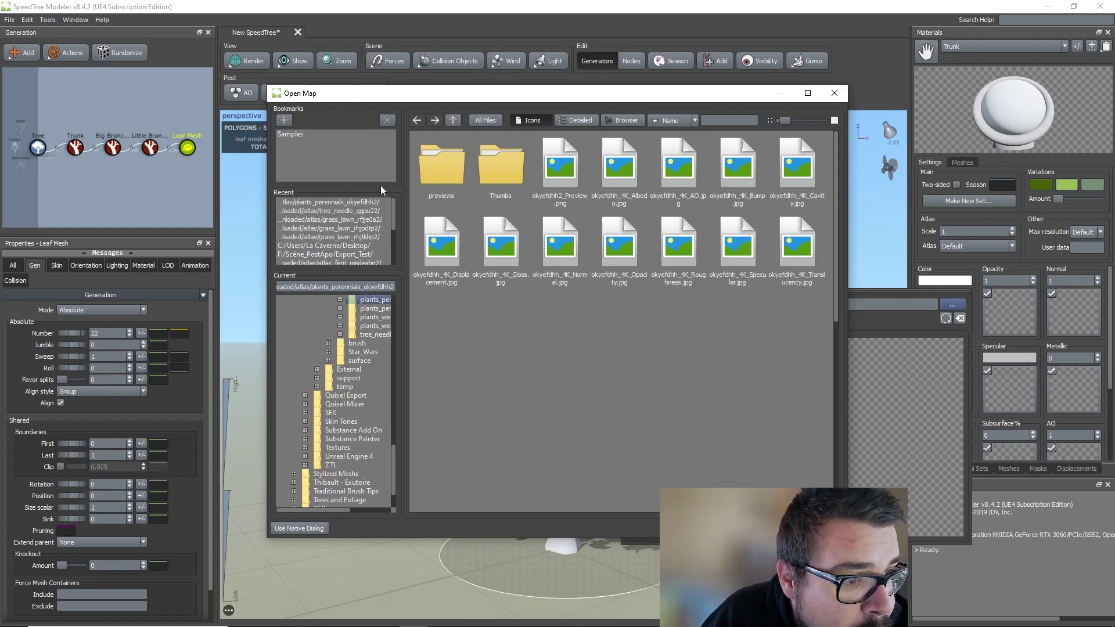
click(285, 133)
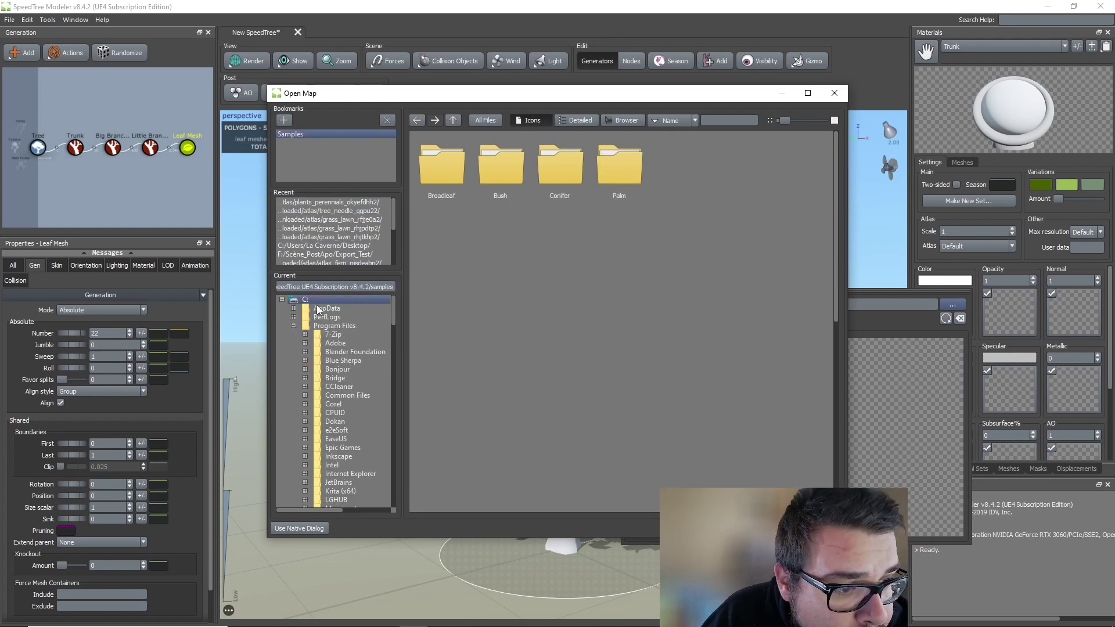
click(312, 308)
scroll(312, 309, down, 5)
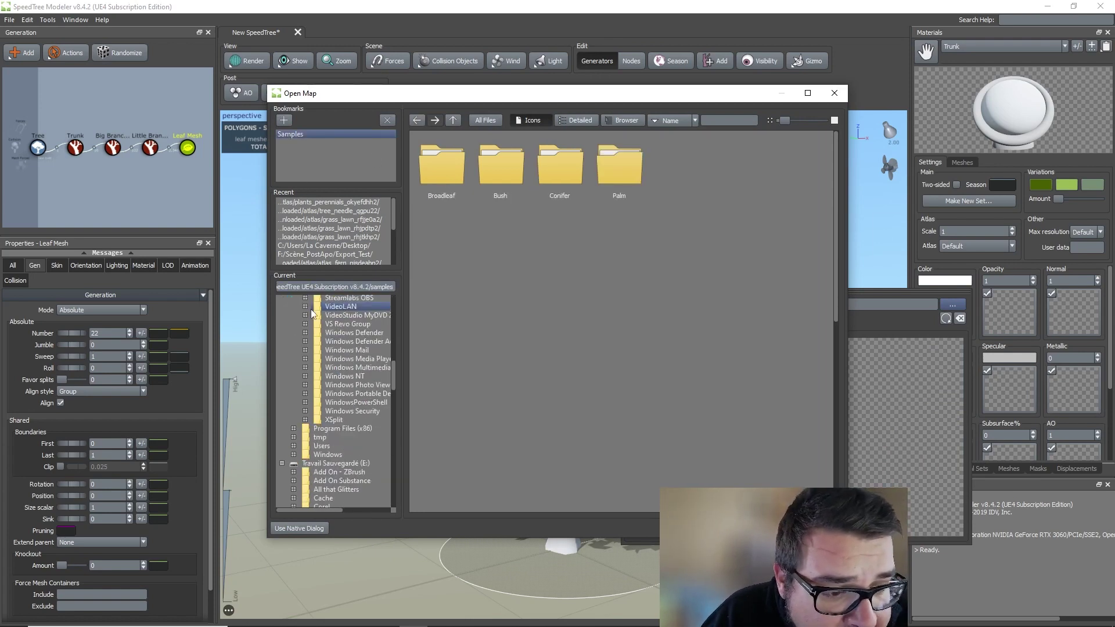
scroll(311, 312, down, 5)
scroll(312, 315, down, 5)
scroll(313, 318, down, 3)
click(313, 319)
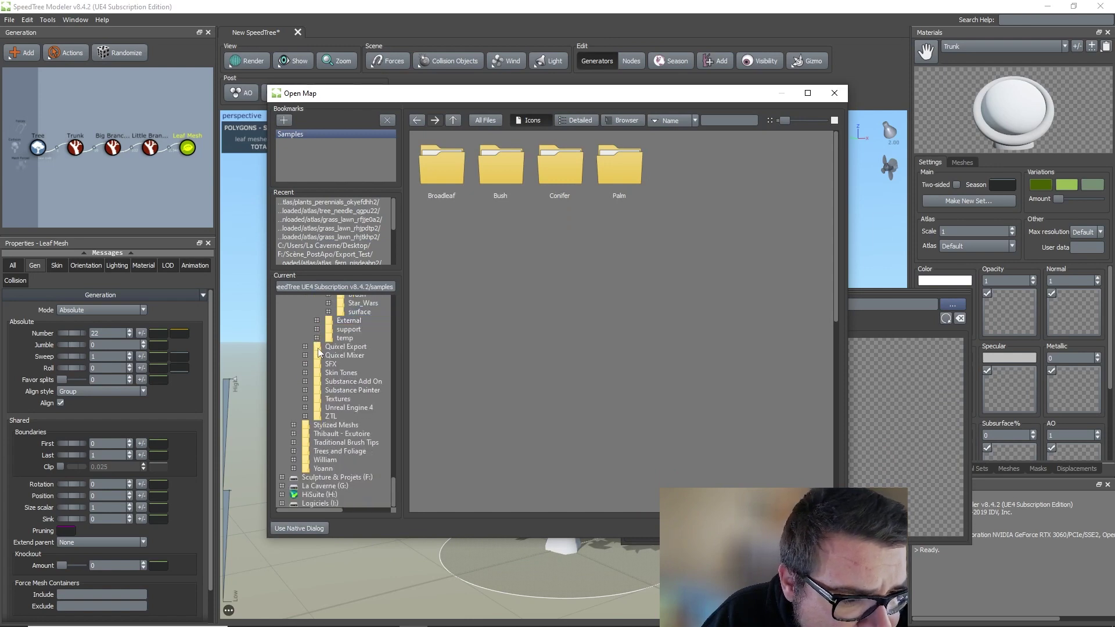
scroll(318, 347, up, 5)
scroll(318, 355, up, 5)
scroll(319, 355, up, 5)
scroll(318, 356, up, 5)
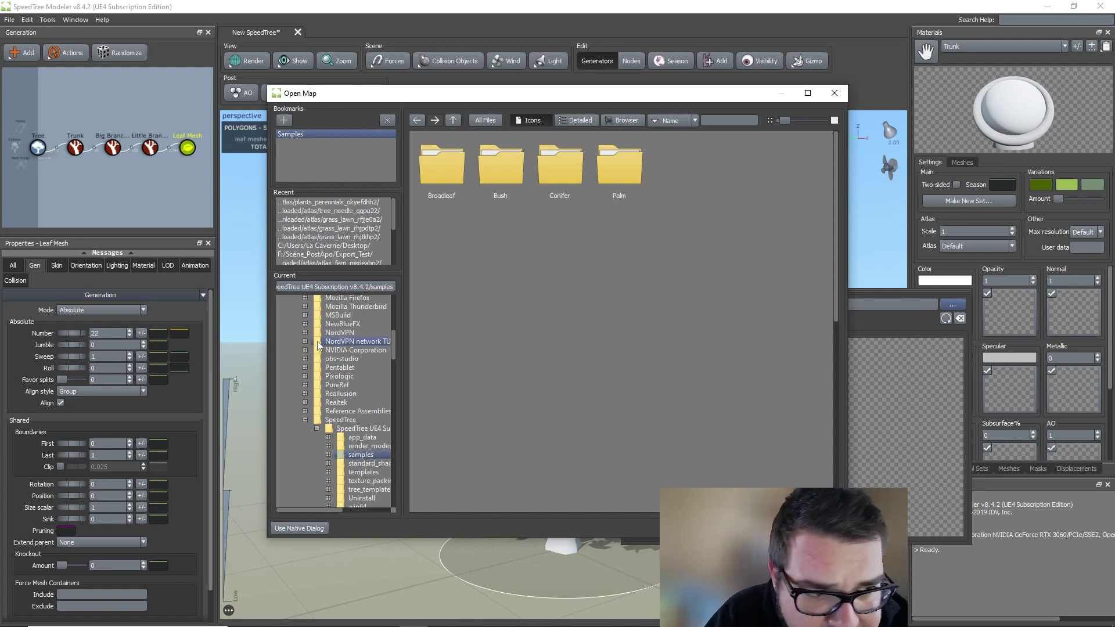
scroll(321, 351, up, 5)
scroll(323, 344, up, 5)
scroll(324, 345, up, 3)
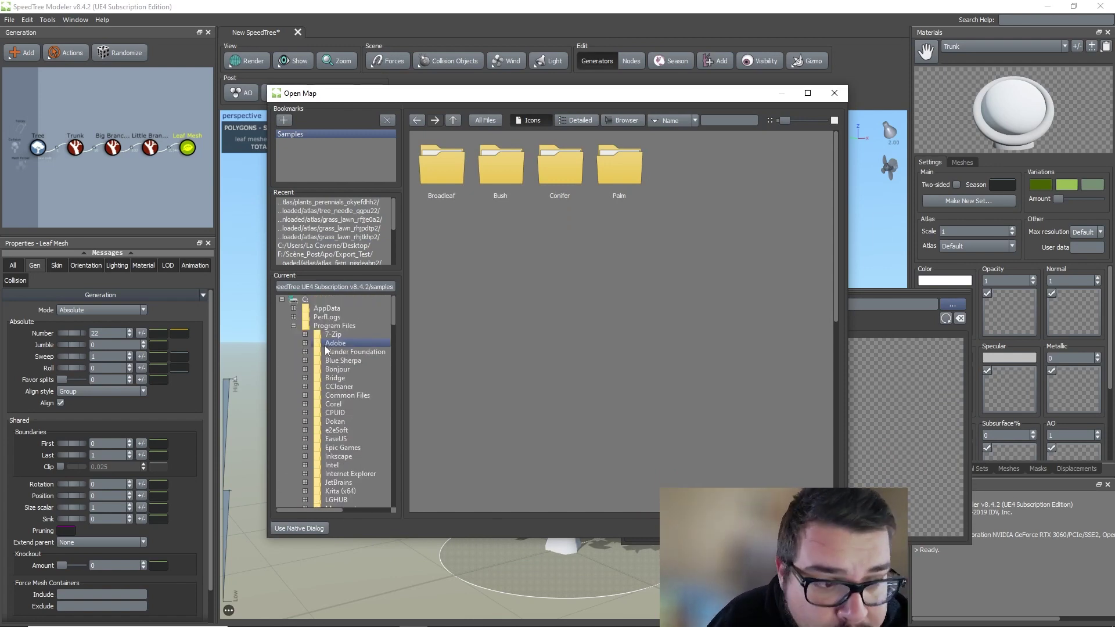
scroll(325, 347, down, 5)
scroll(325, 346, down, 3)
scroll(326, 347, down, 3)
scroll(326, 350, down, 2)
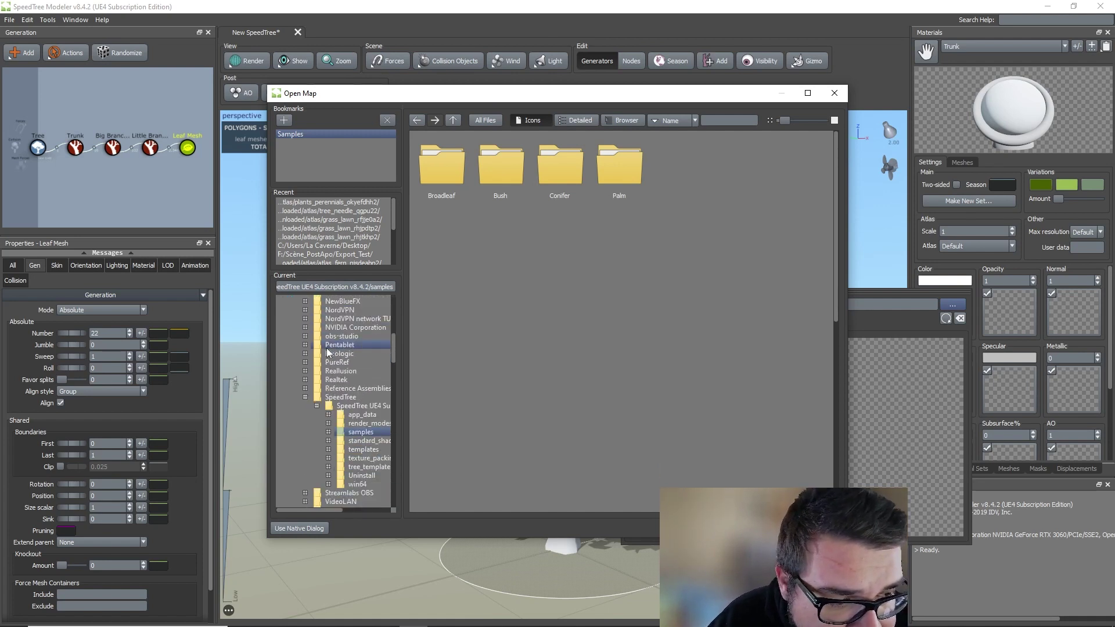
scroll(327, 350, down, 3)
scroll(327, 350, down, 3)
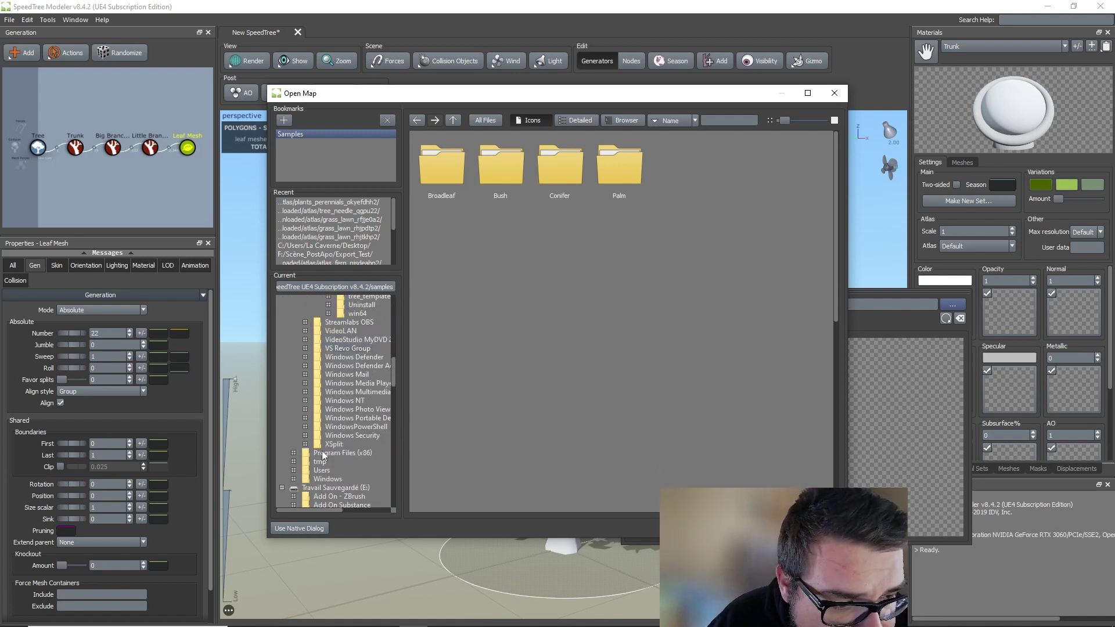
- Navigate from Users through the user's Desktop to Export_Textures > Atlas > Tronc
click(329, 470)
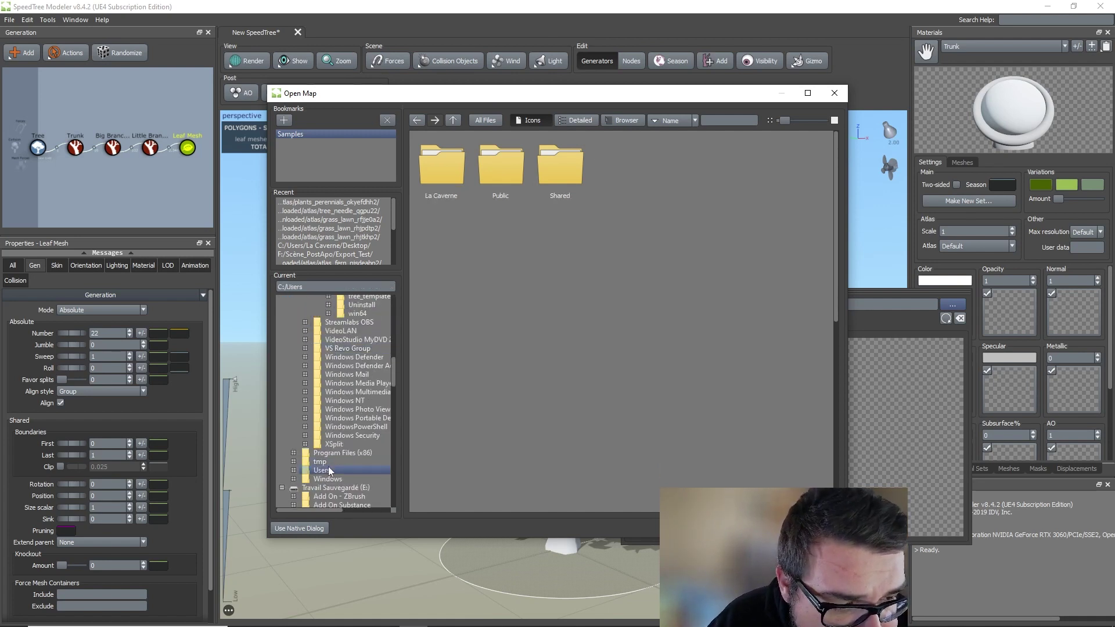
double_click(443, 176)
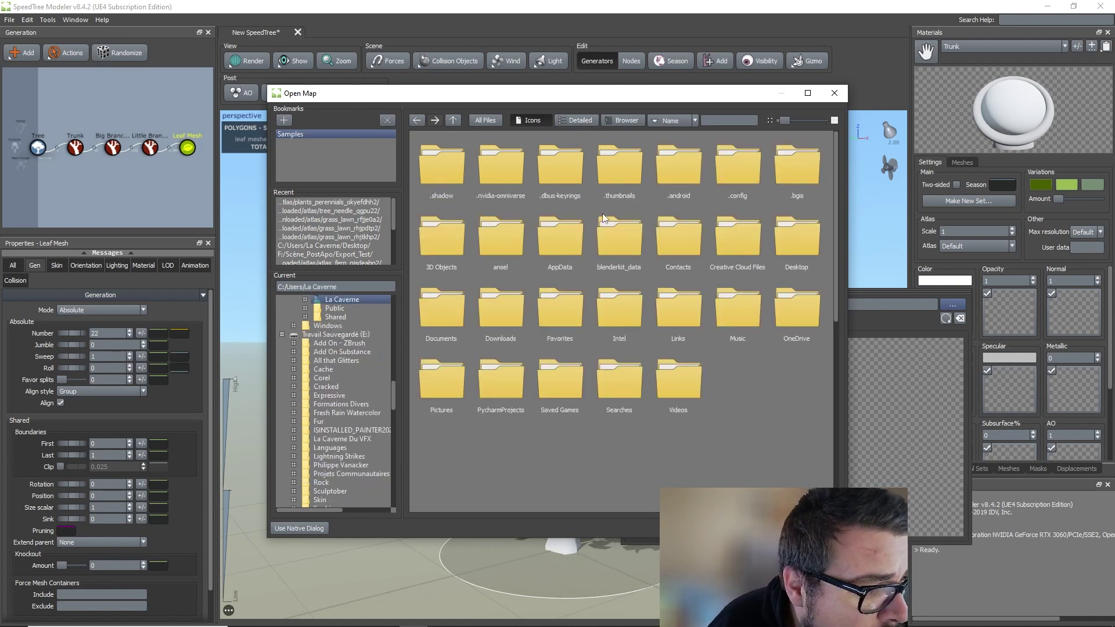
double_click(803, 249)
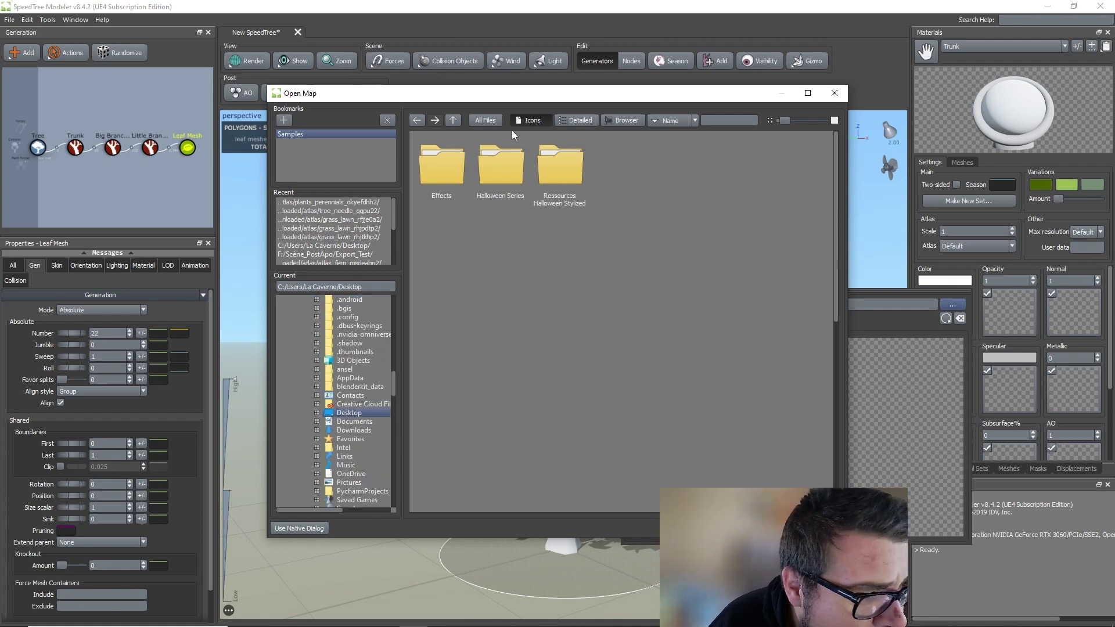
double_click(560, 189)
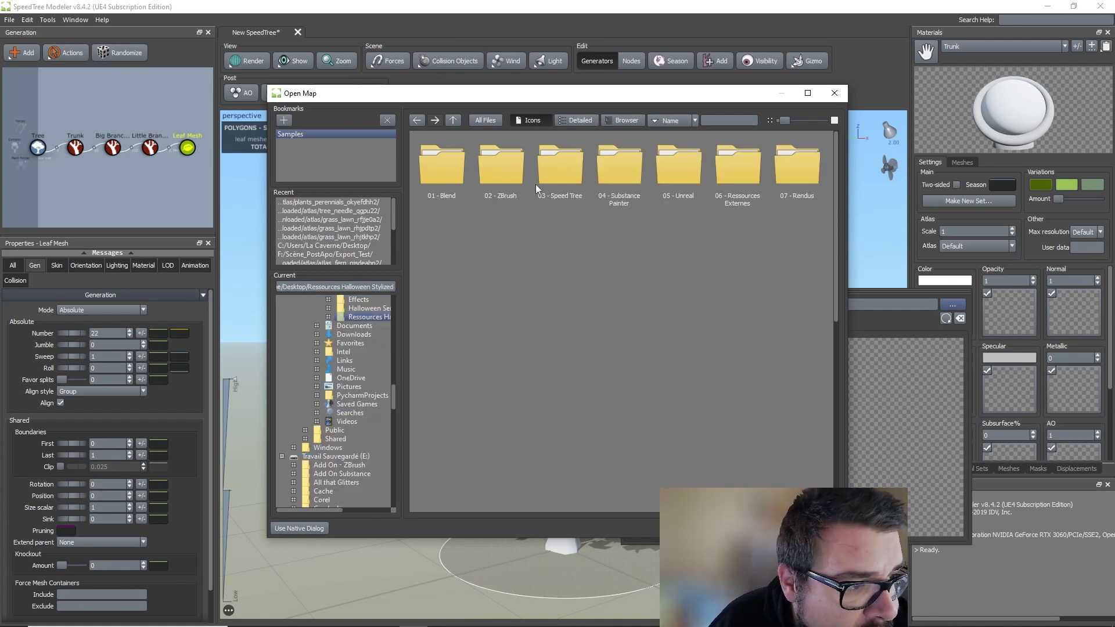
double_click(618, 175)
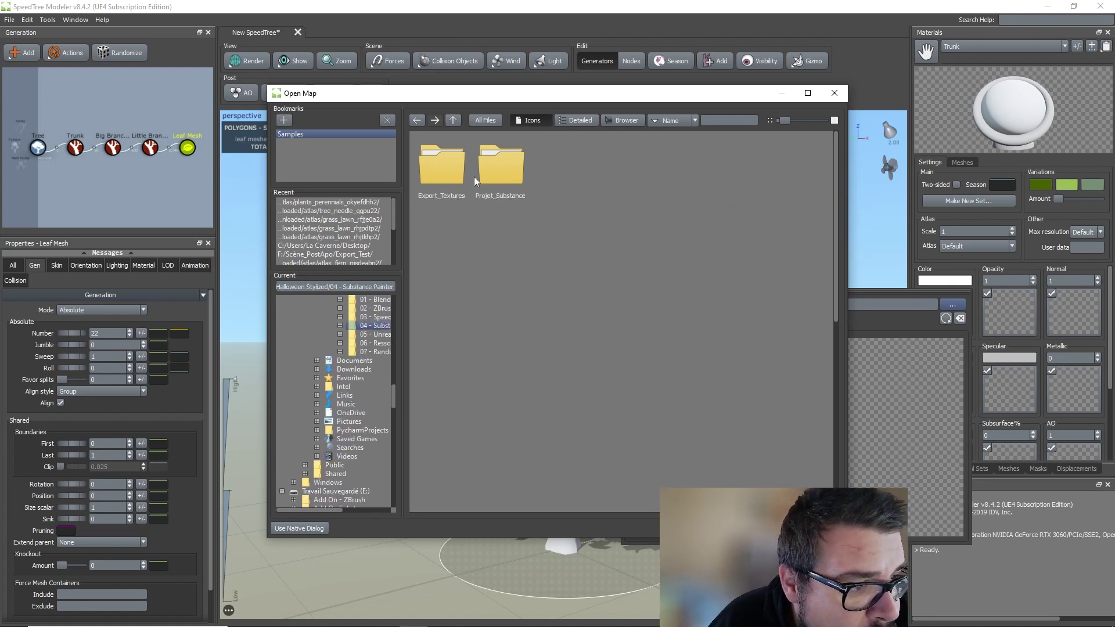
double_click(441, 176)
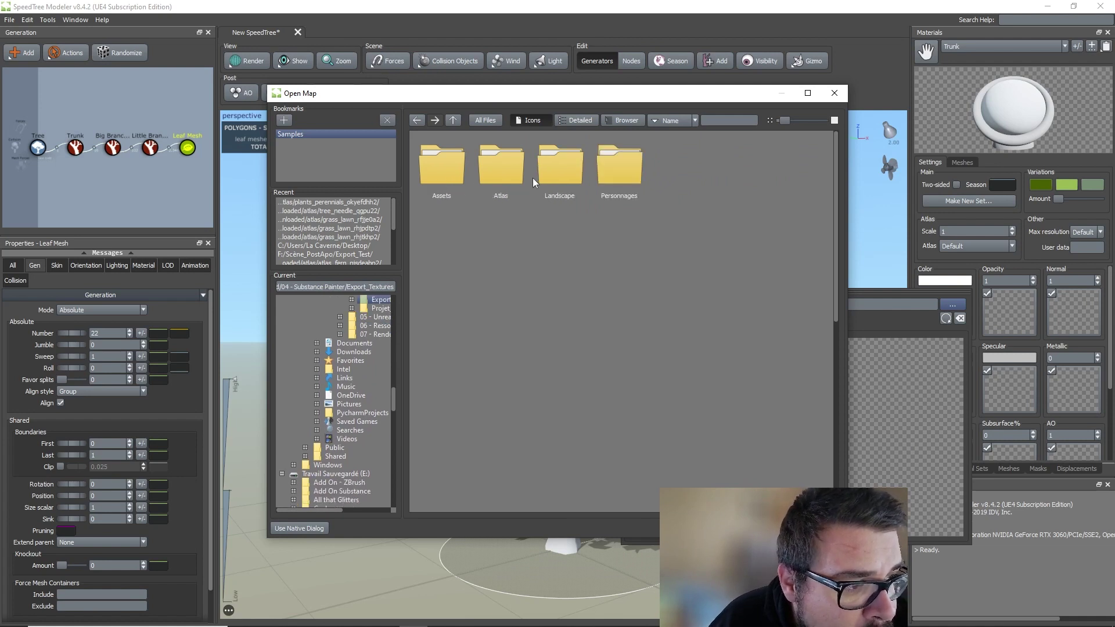
double_click(505, 173)
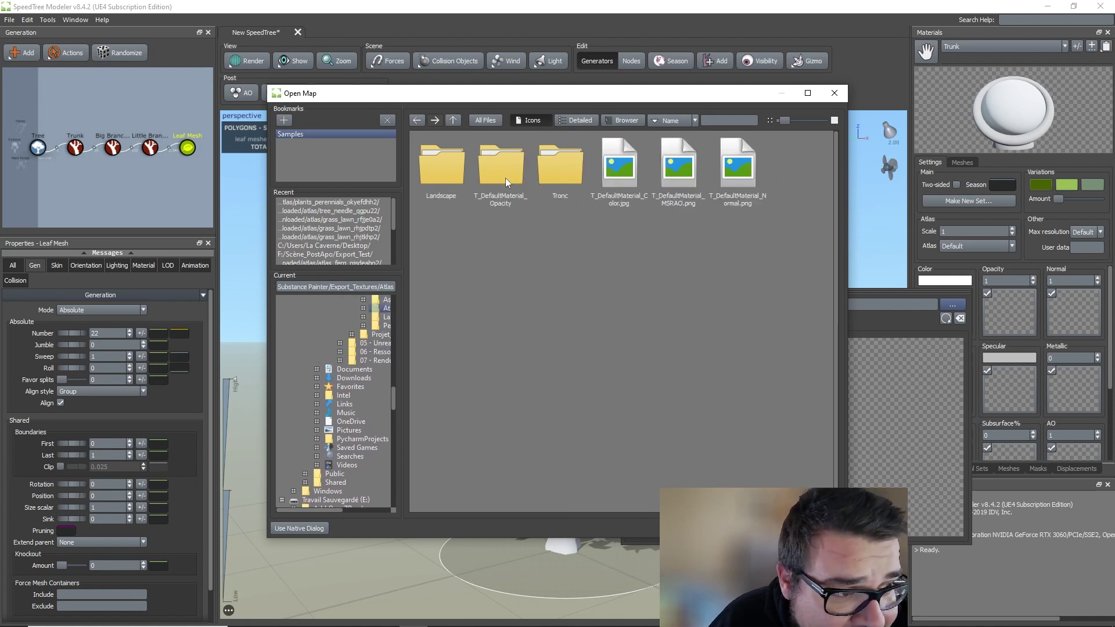
double_click(564, 160)
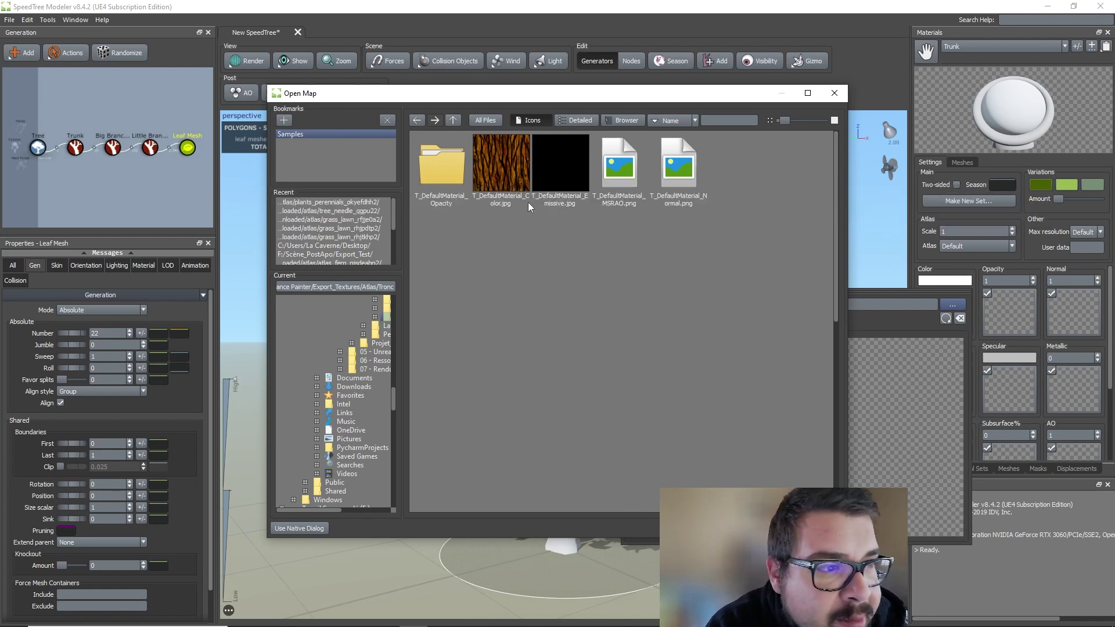
- Load T_DefaultMaterial_Color.jpg as the Trunk color map with sRGB to Linear unchecked
click(504, 162)
double_click(504, 162)
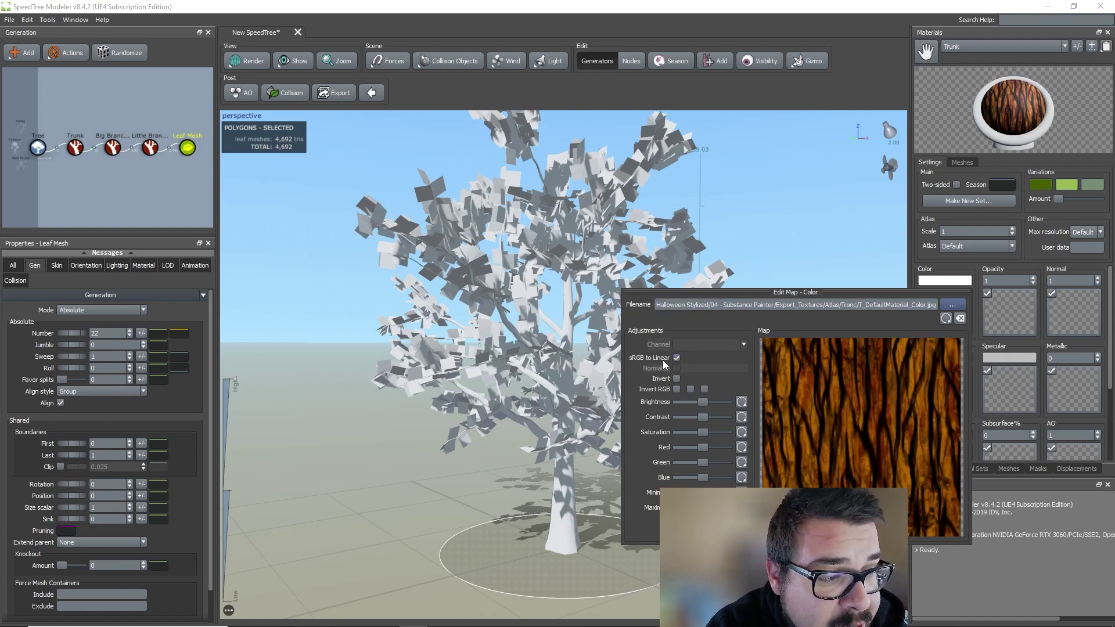
click(677, 359)
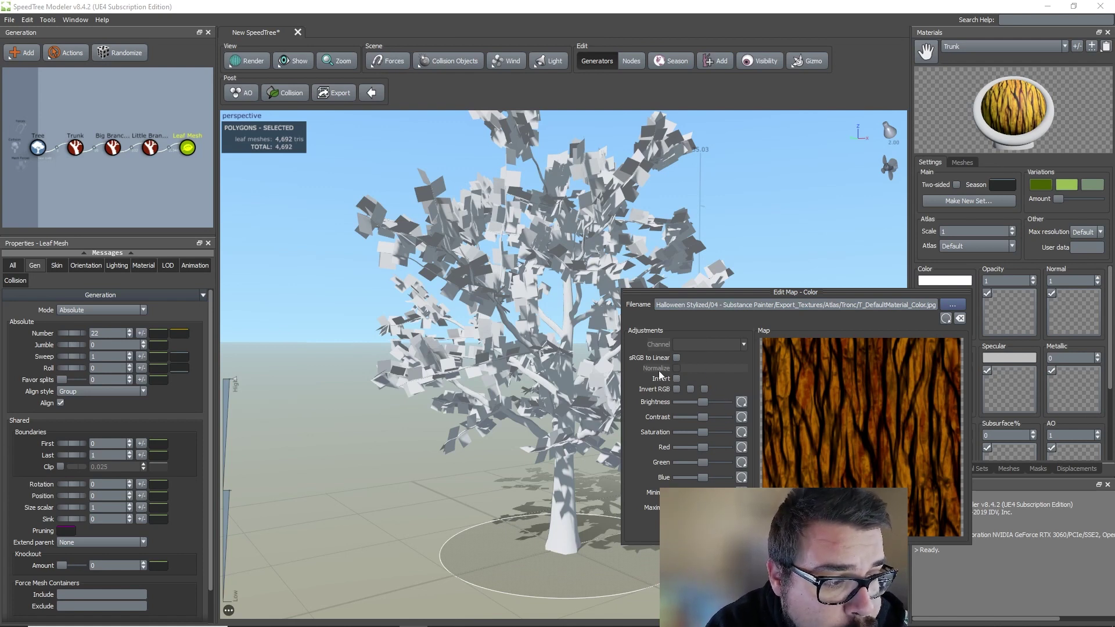
click(796, 239)
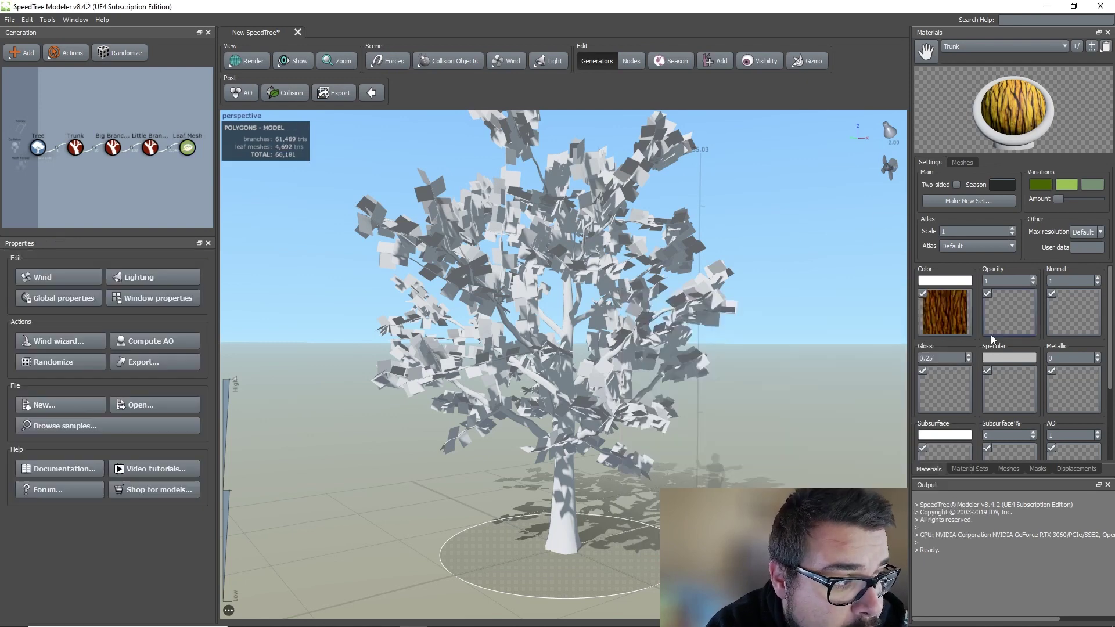
- Load Alpha.png from T_DefaultMaterial_Opacity into the opacity slot, then remove it again
double_click(1010, 308)
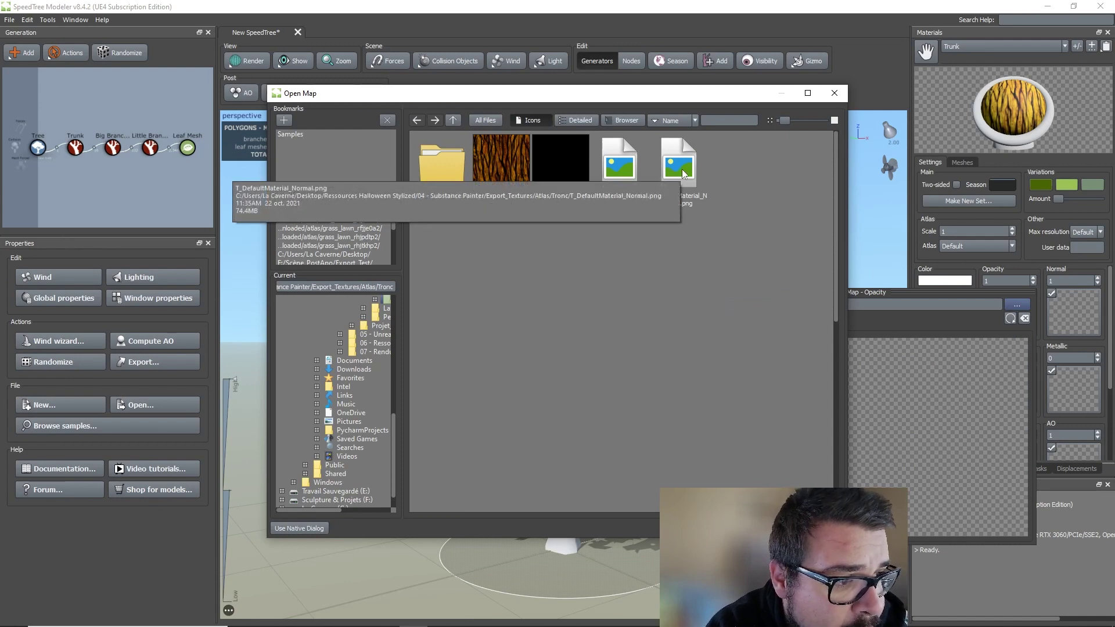
double_click(443, 171)
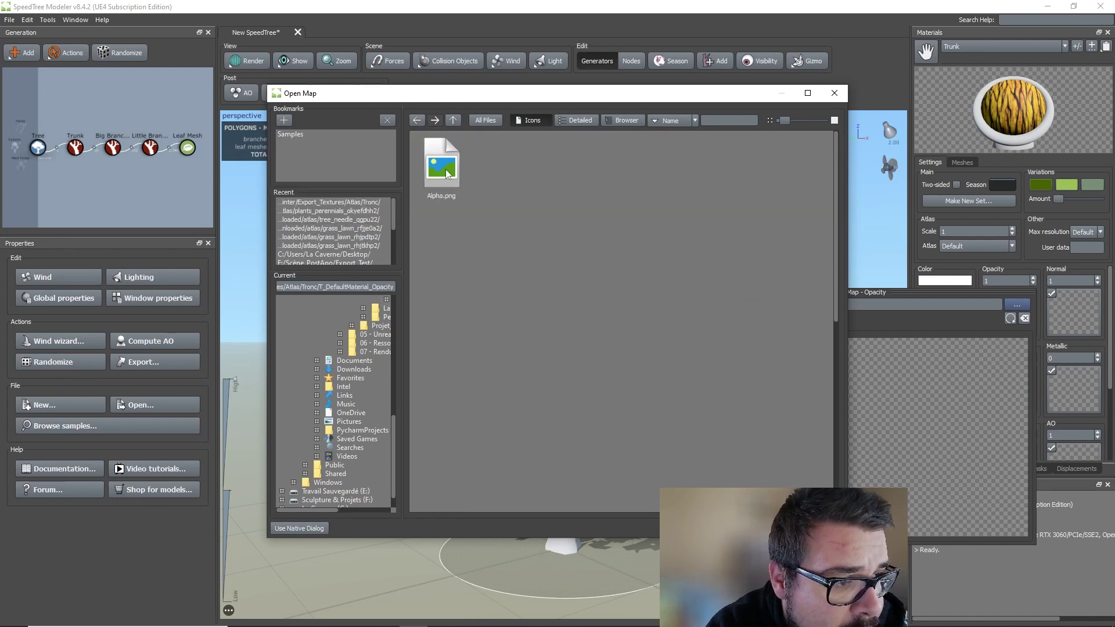
double_click(445, 169)
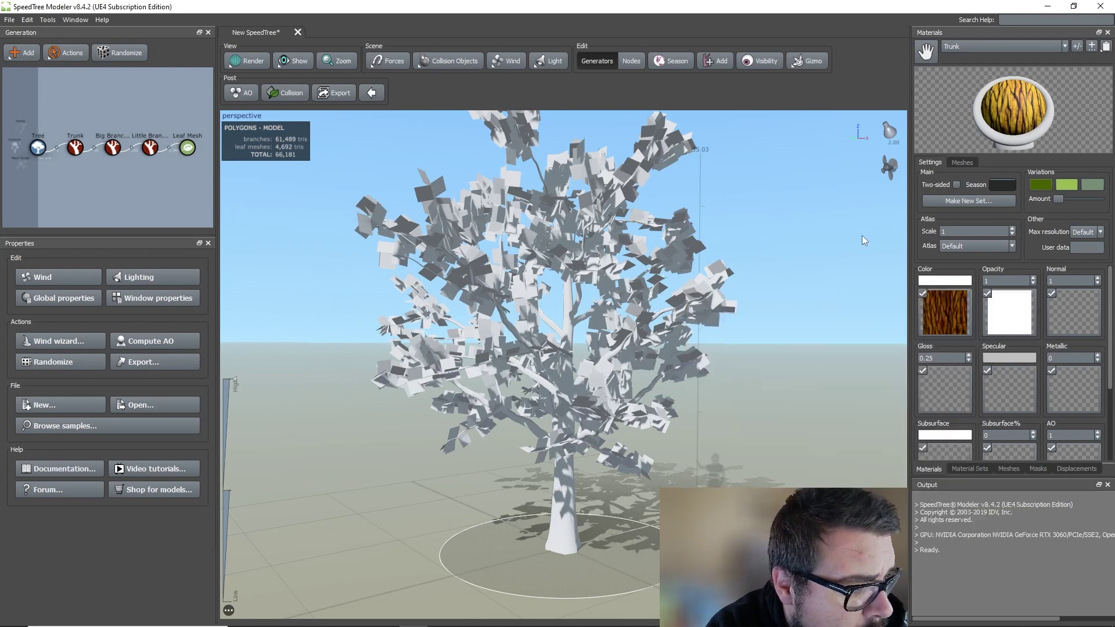
click(997, 297)
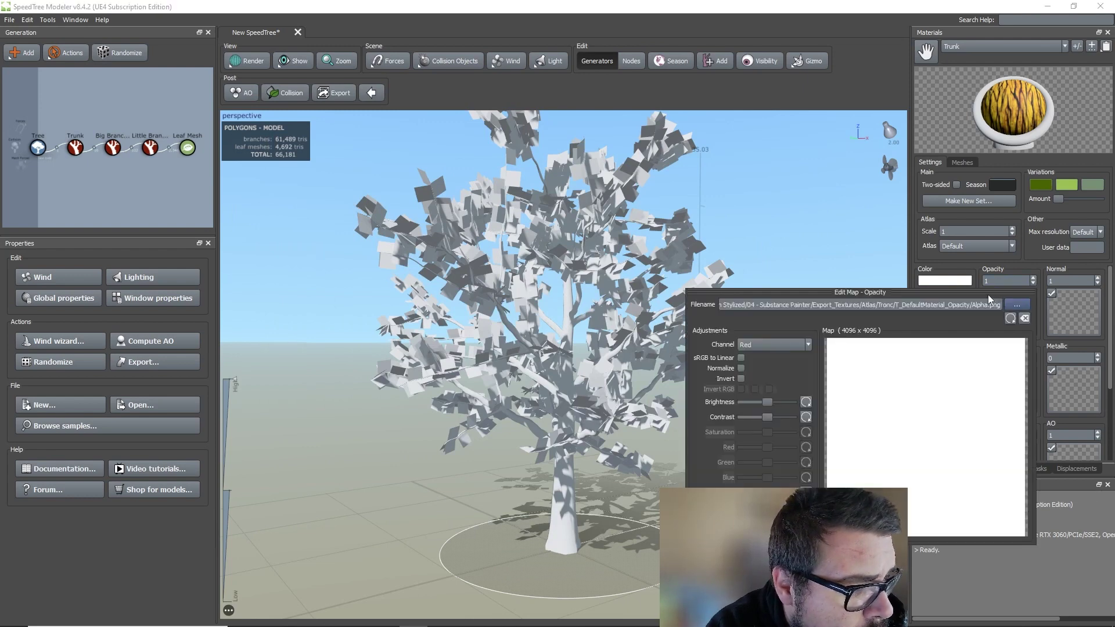
click(1025, 317)
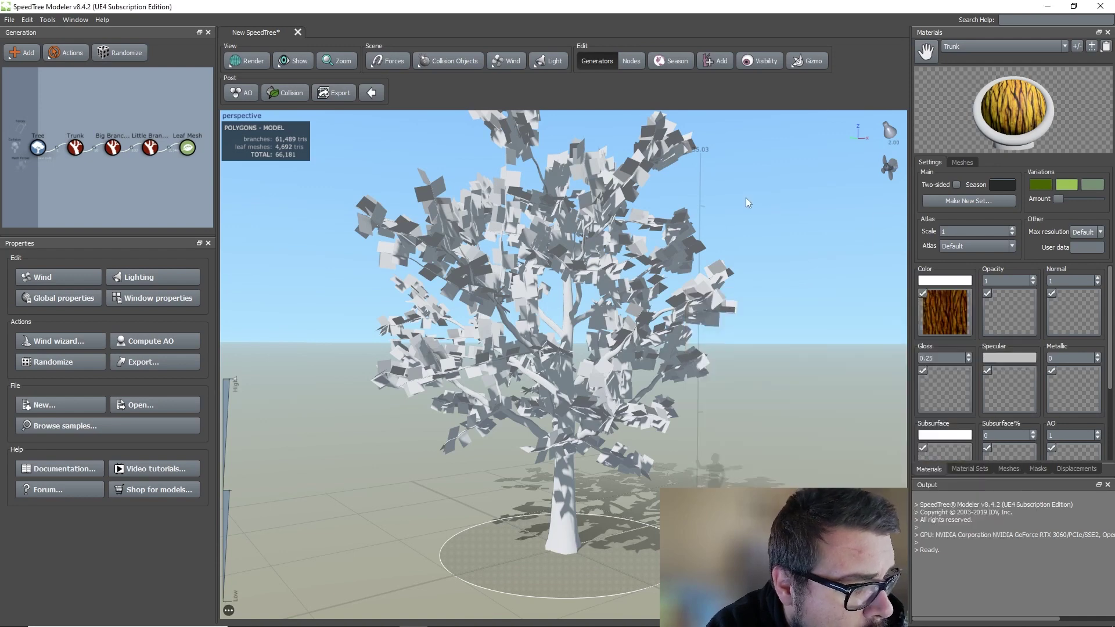
- Turn off the opacity map and load T_DefaultMaterial_Normal.png as the normal map, green channel inverted
click(987, 293)
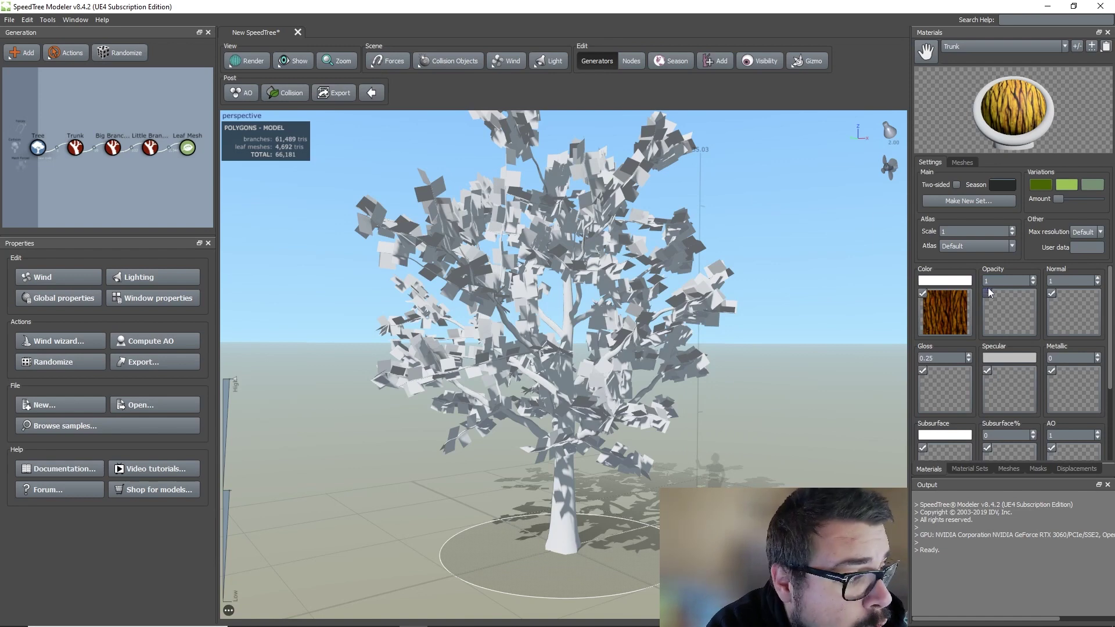
click(1085, 313)
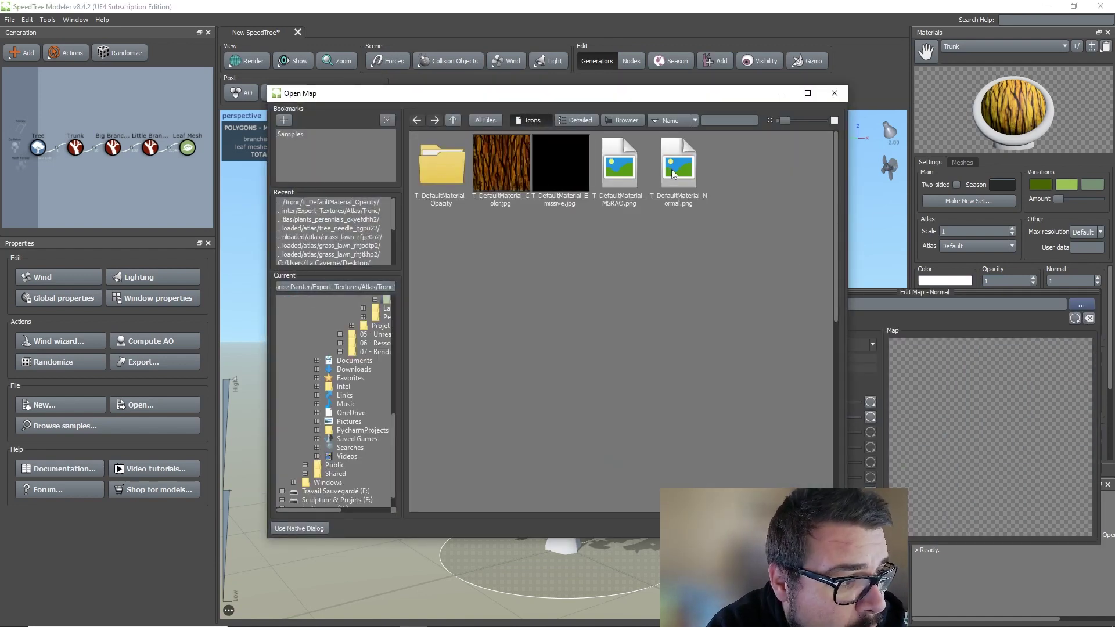
double_click(675, 173)
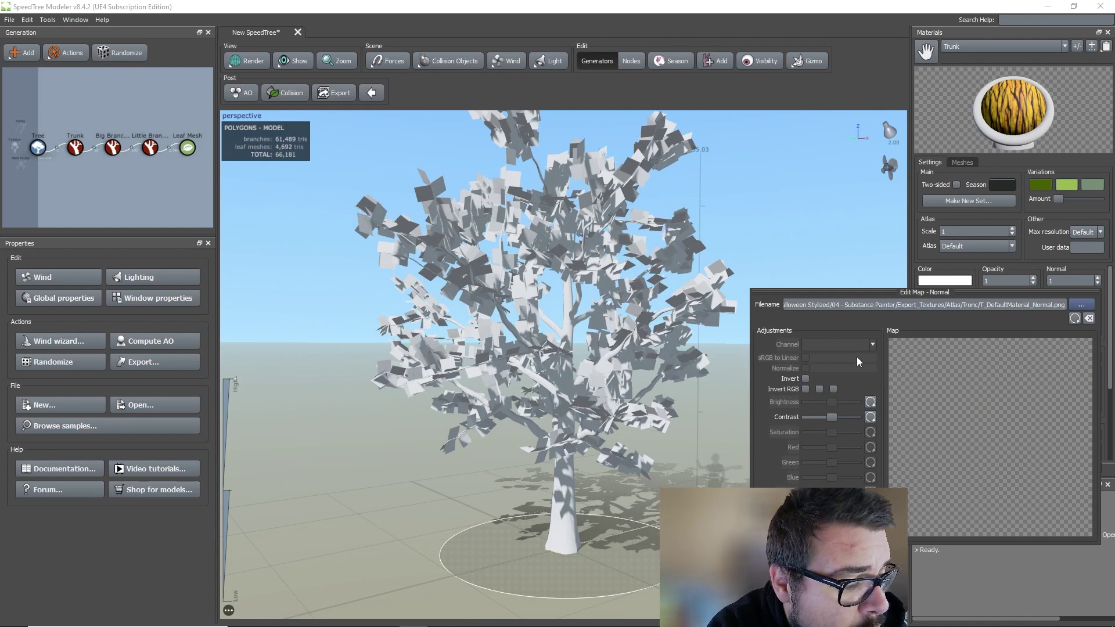
click(819, 389)
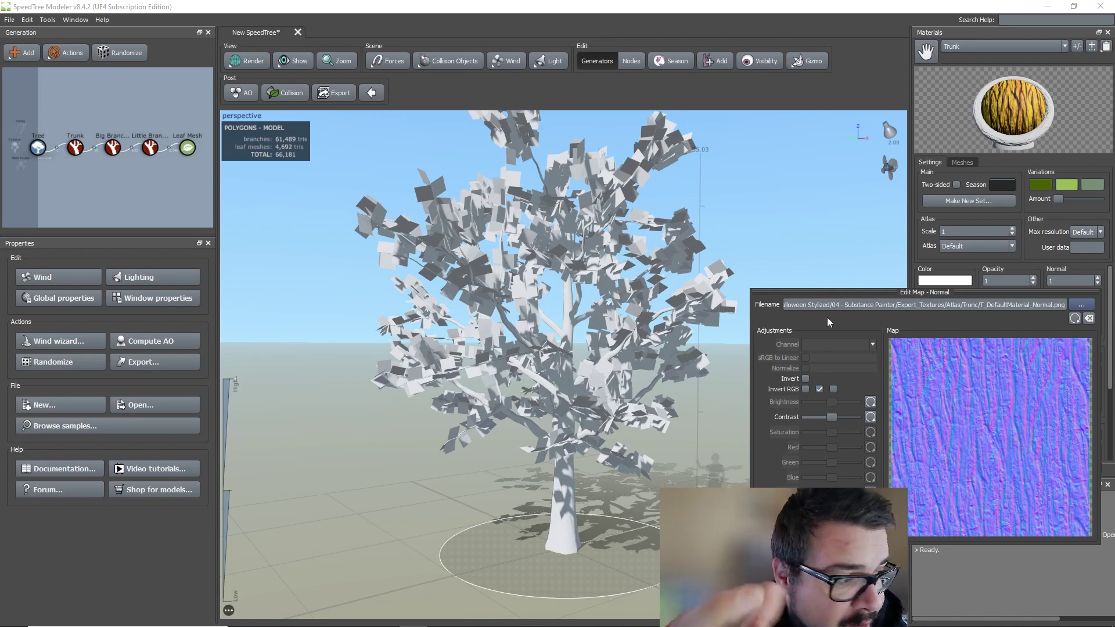
click(824, 270)
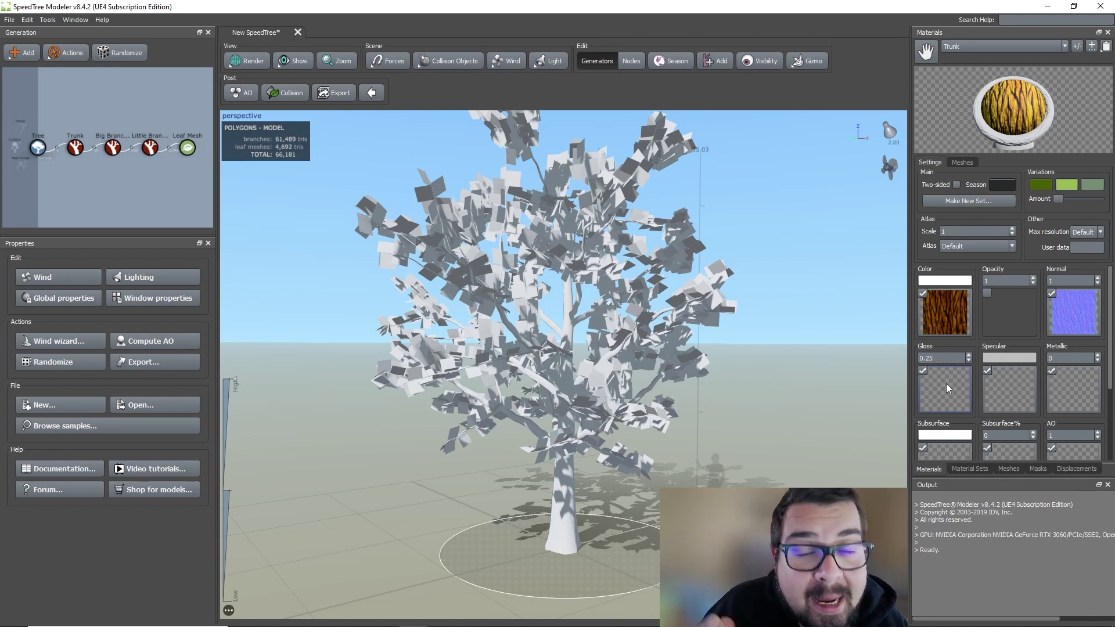
- Load T_DefaultMaterial_MSRAO.png as the gloss map, using its inverted Blue channel with sRGB to Linear
click(946, 383)
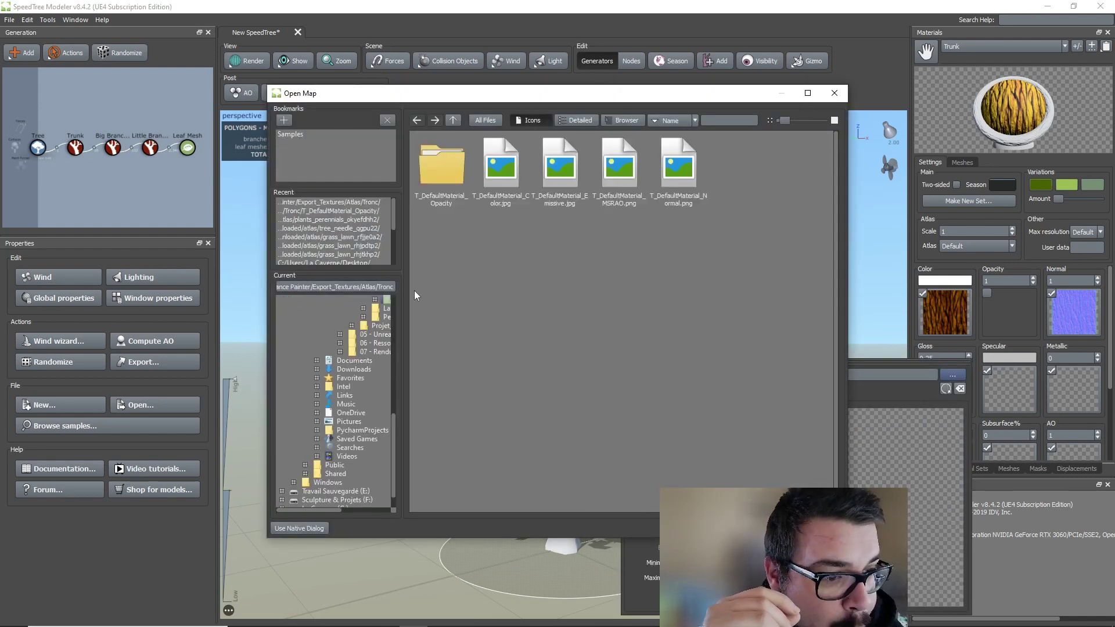
double_click(625, 187)
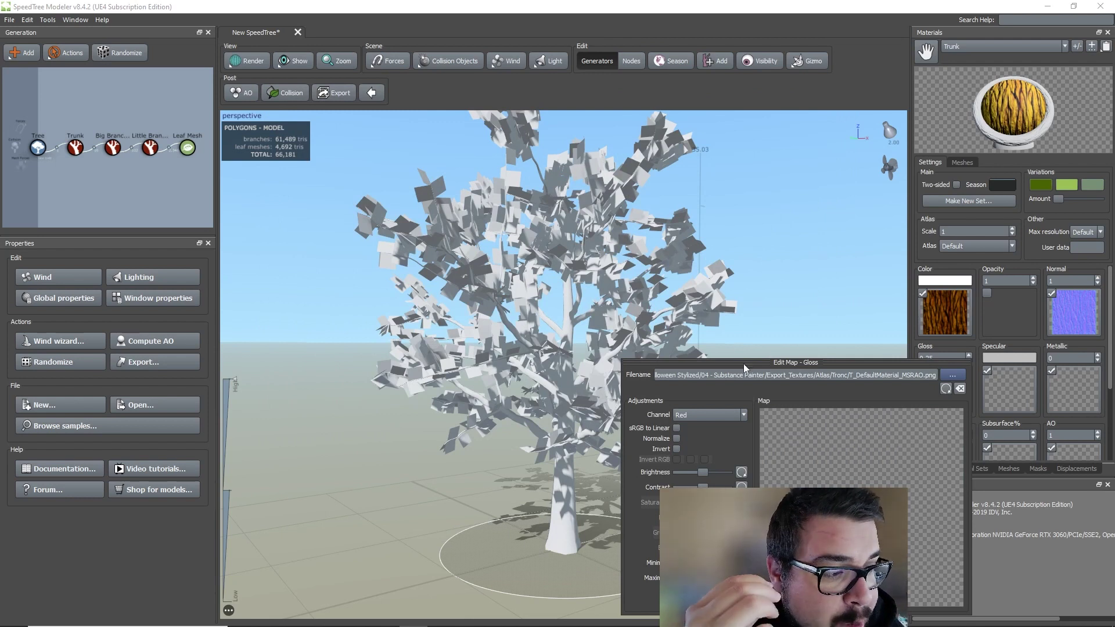
click(719, 418)
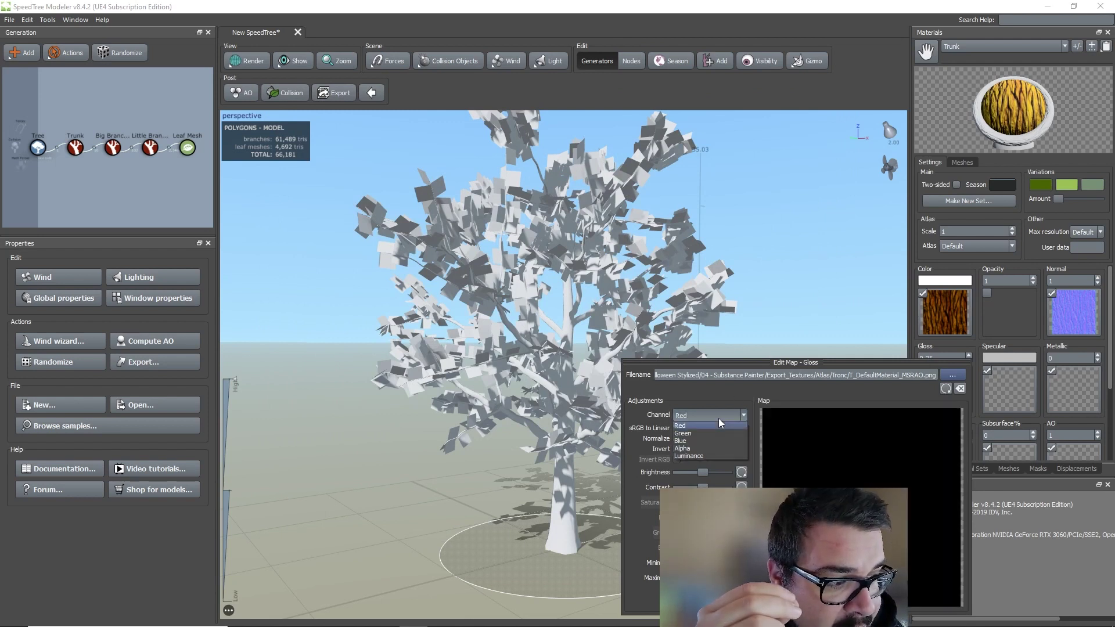
click(699, 441)
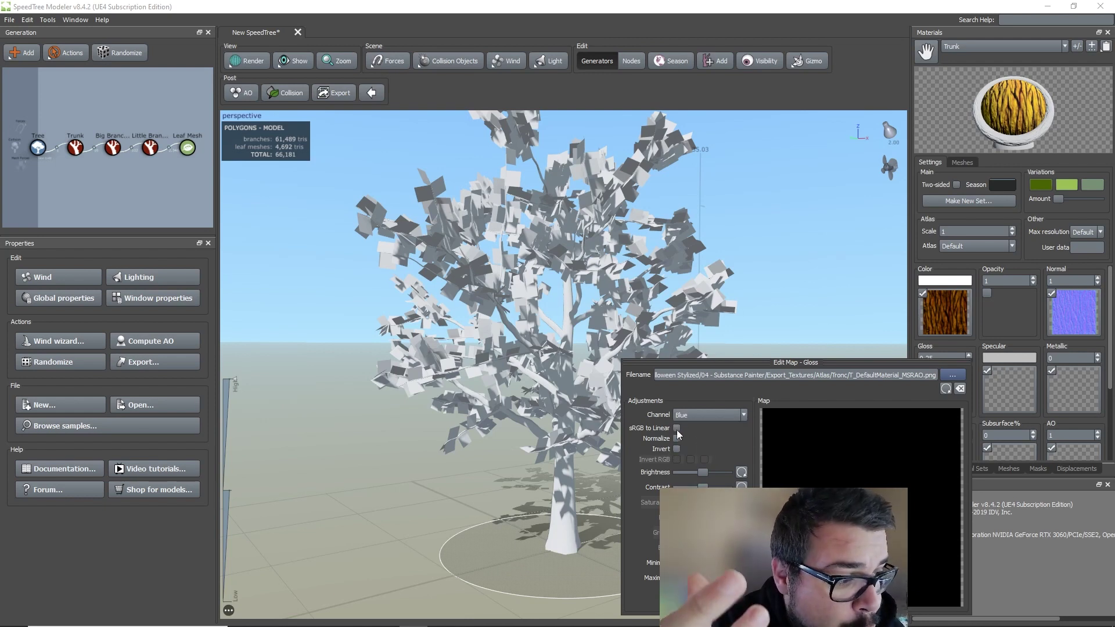
click(676, 428)
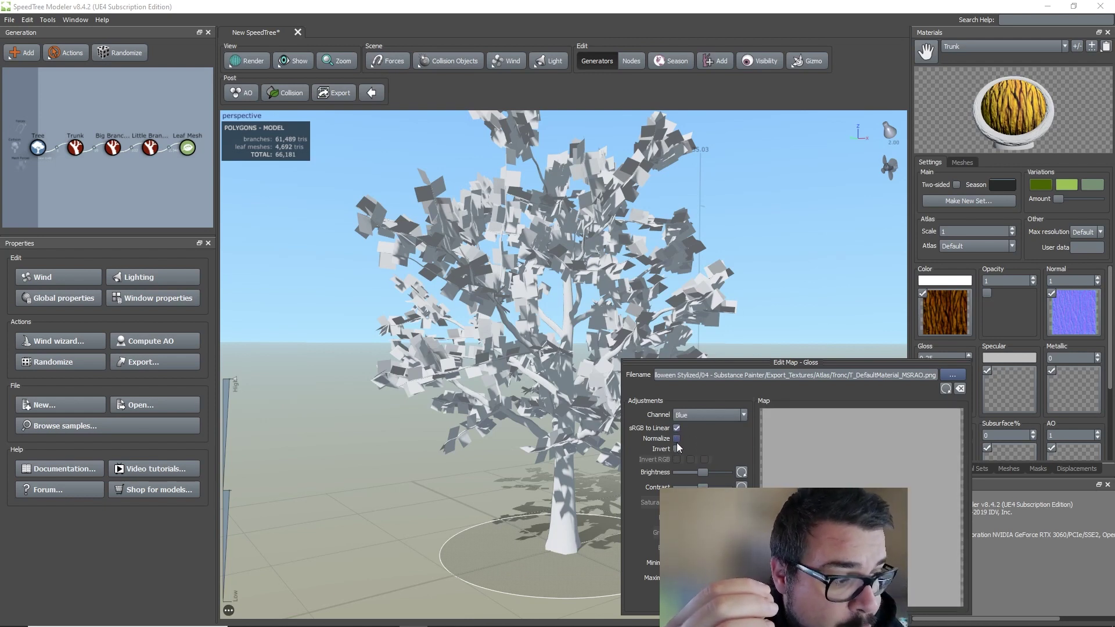
click(677, 448)
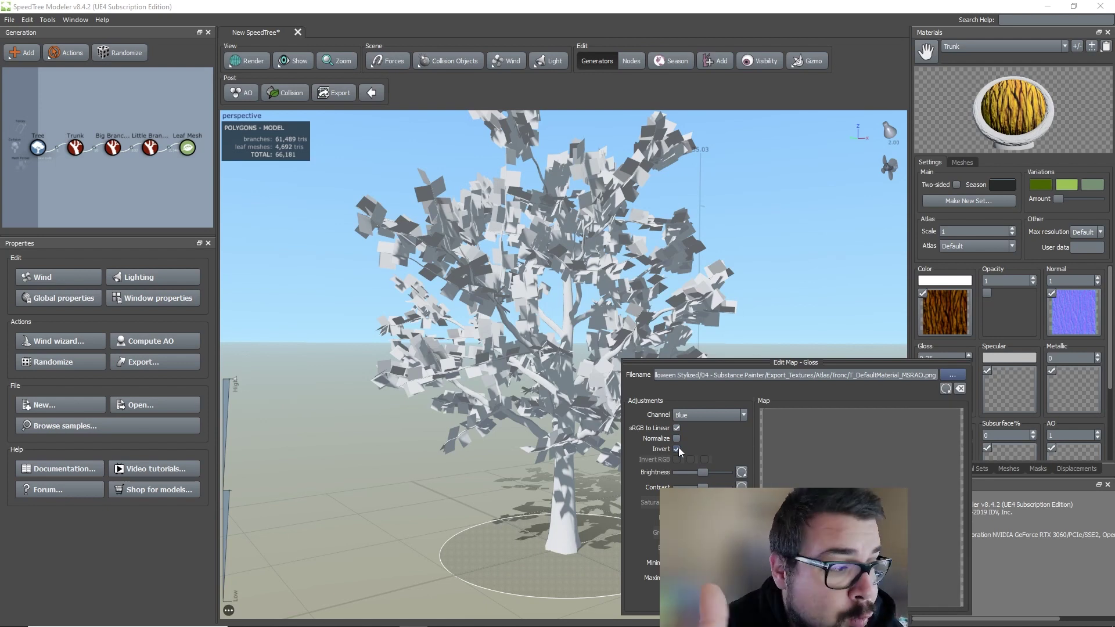
click(773, 291)
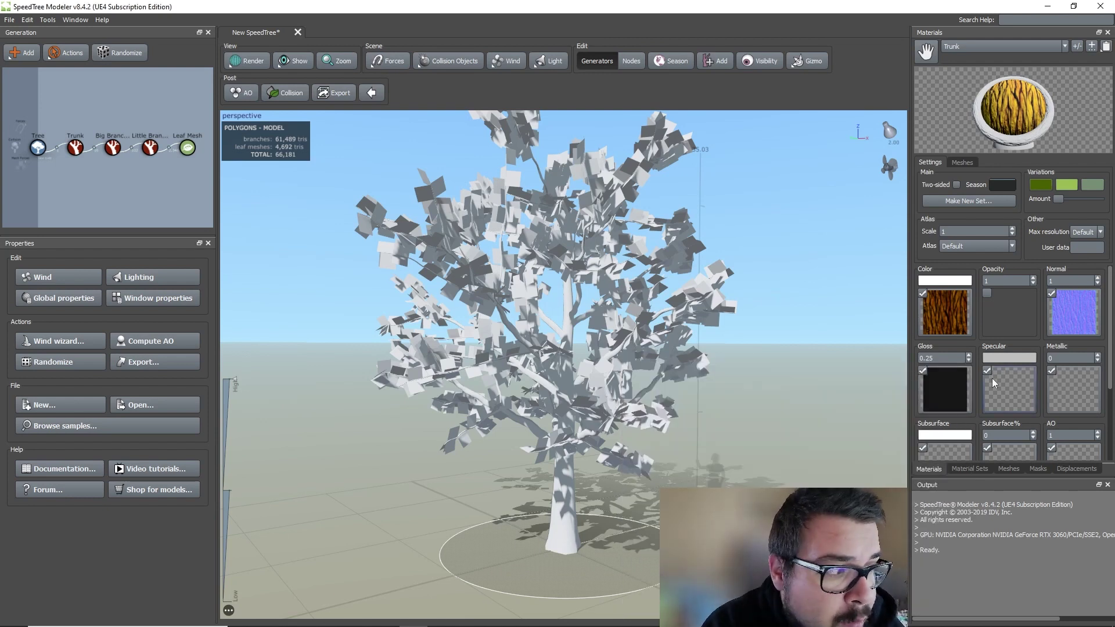
- Set gloss to 1, use MSRAO.png (sRGB to Linear) as specular map, and disable the metallic map
text(1)
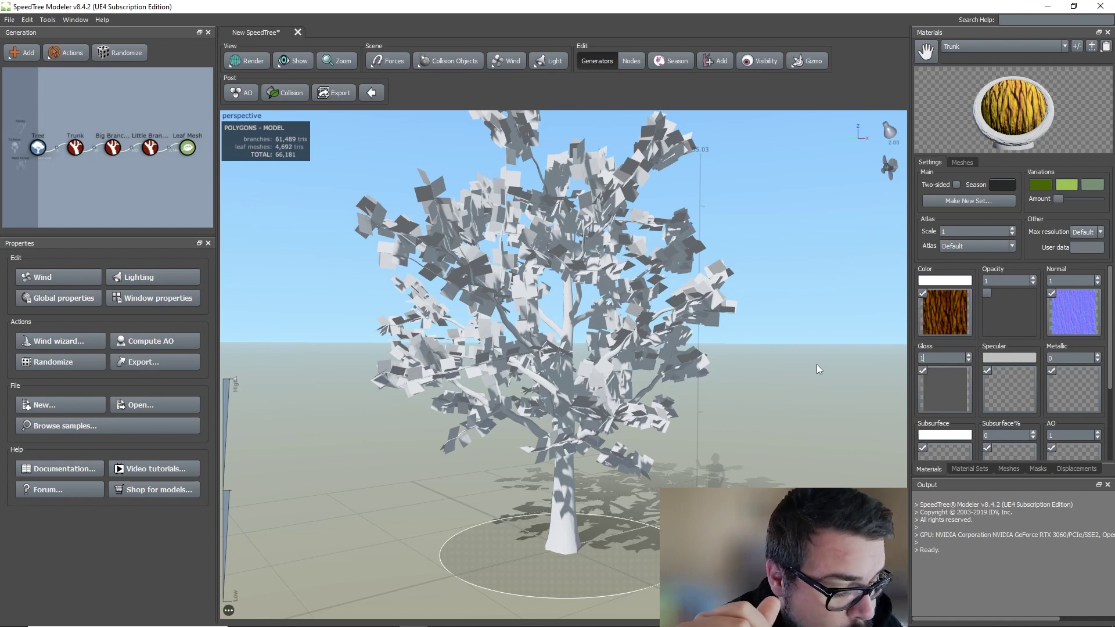
click(1009, 392)
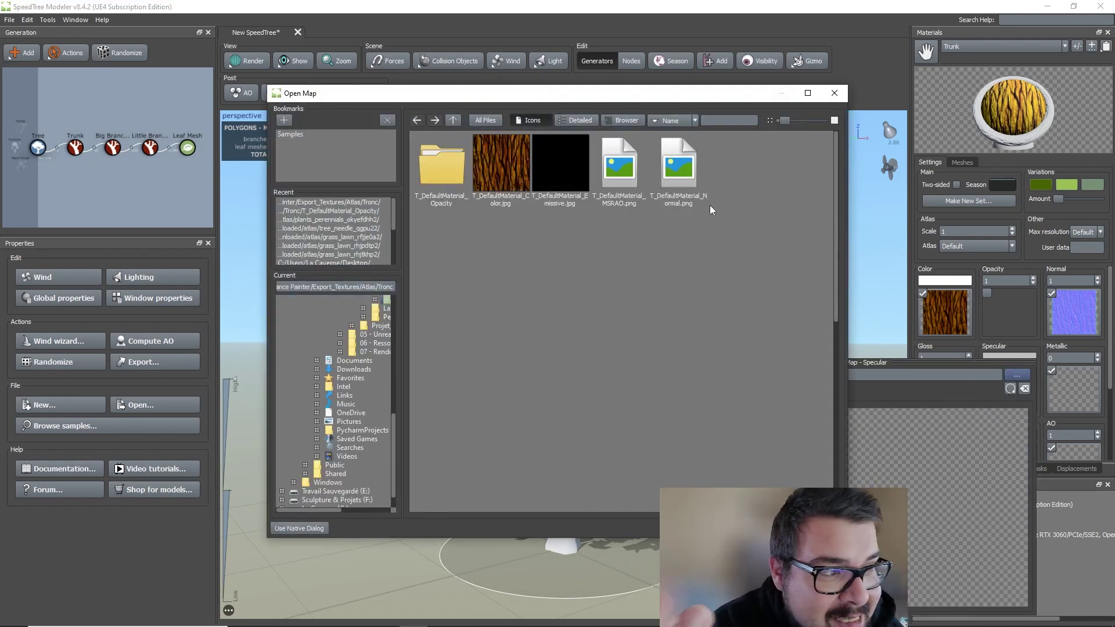
double_click(621, 184)
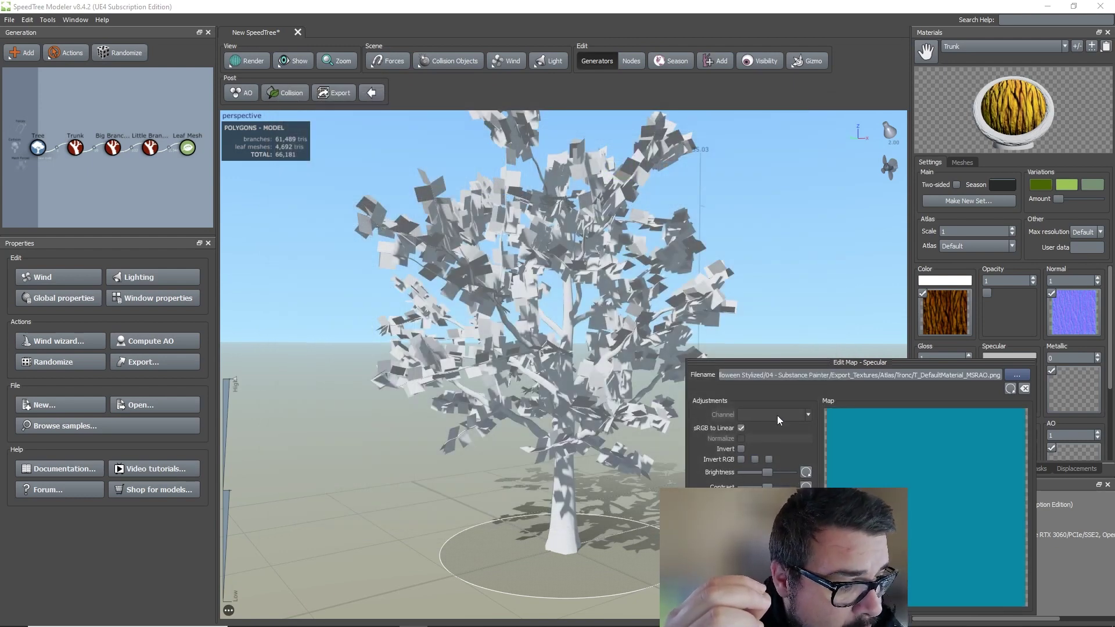
click(741, 428)
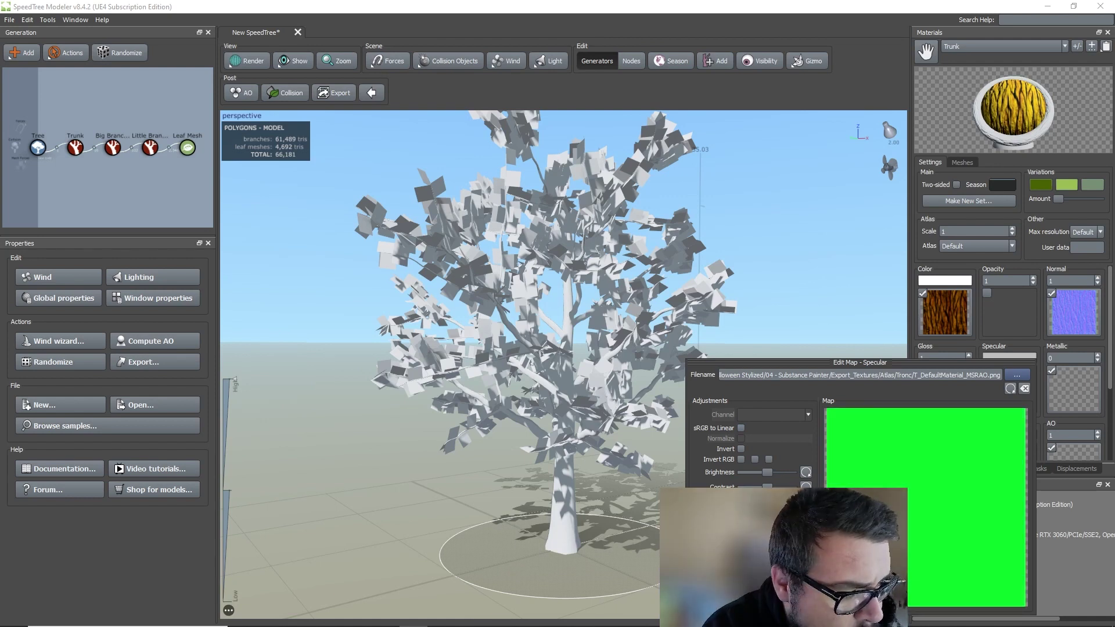
click(742, 428)
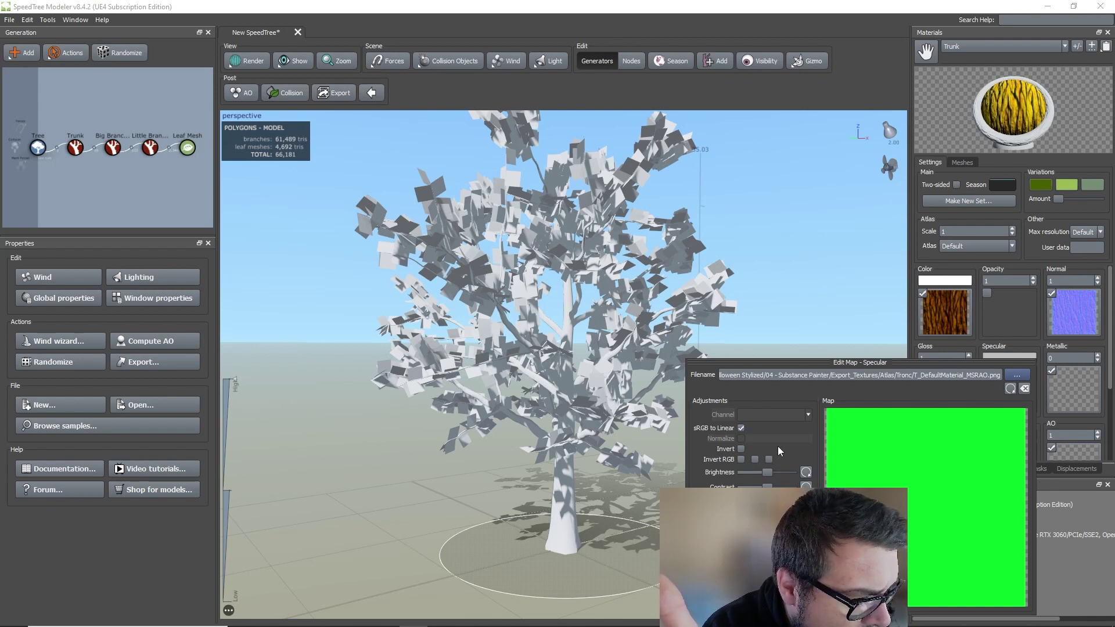
click(804, 315)
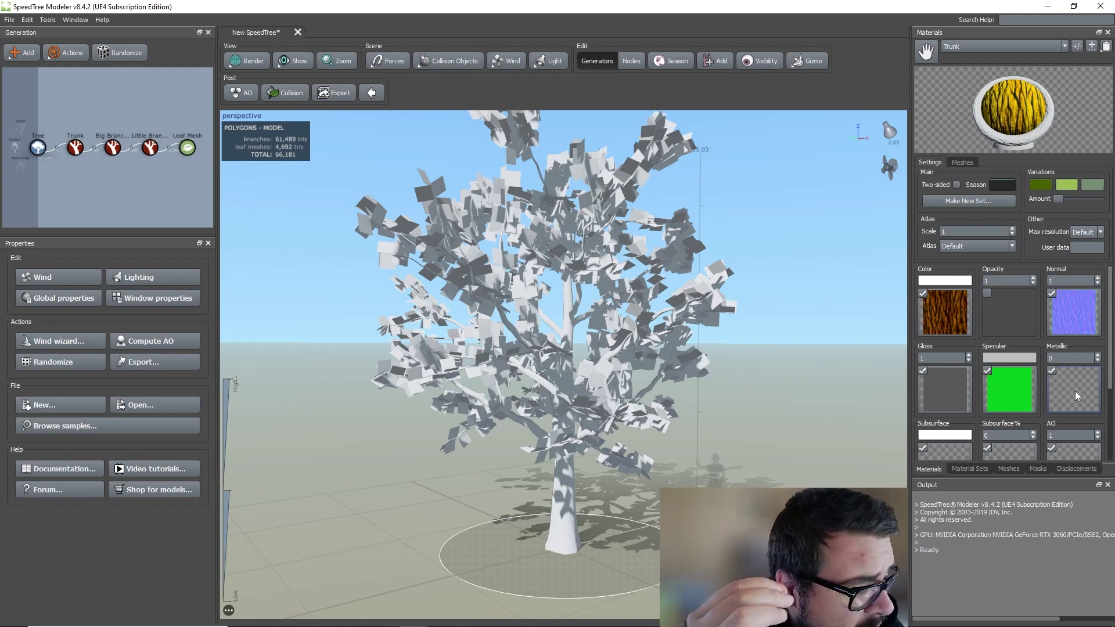
click(1052, 371)
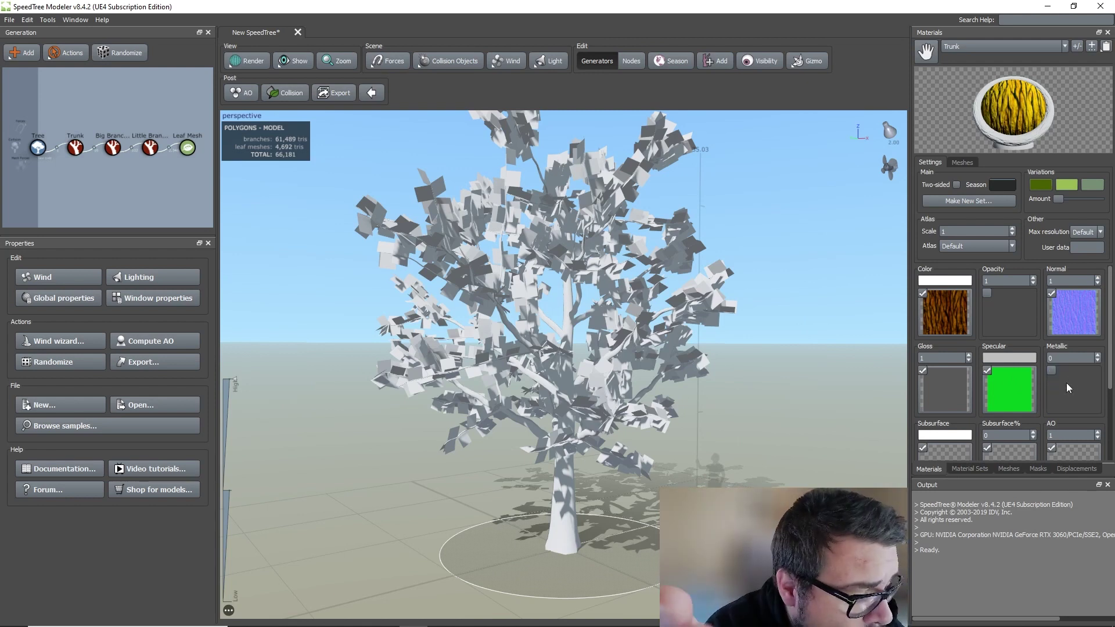
- Disable the Trunk's Subsurface and Subsurface% maps
scroll(968, 395, down, 3)
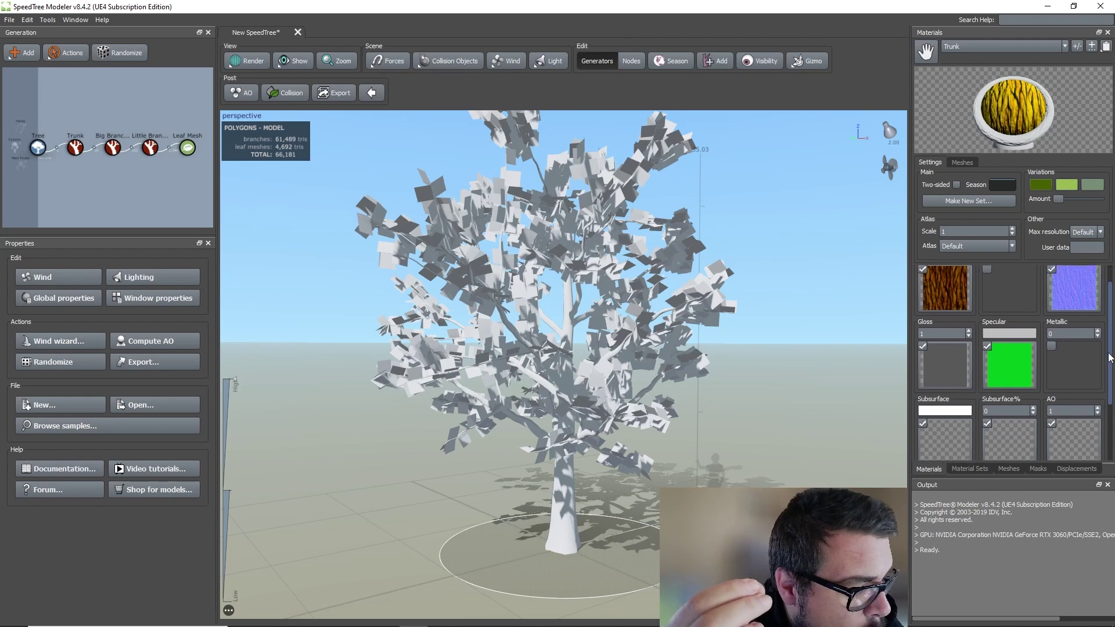
click(922, 392)
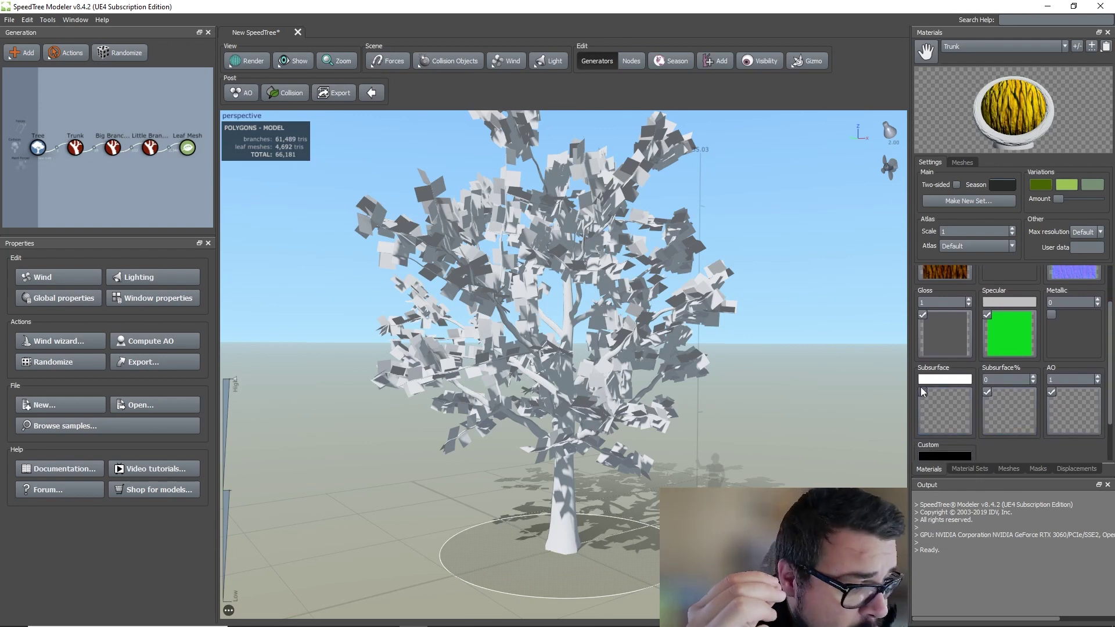
click(986, 392)
- Load the Alpha channel of T_DefaultMaterial_MSRAO.png, with sRGB to Linear, as the AO map
double_click(1067, 406)
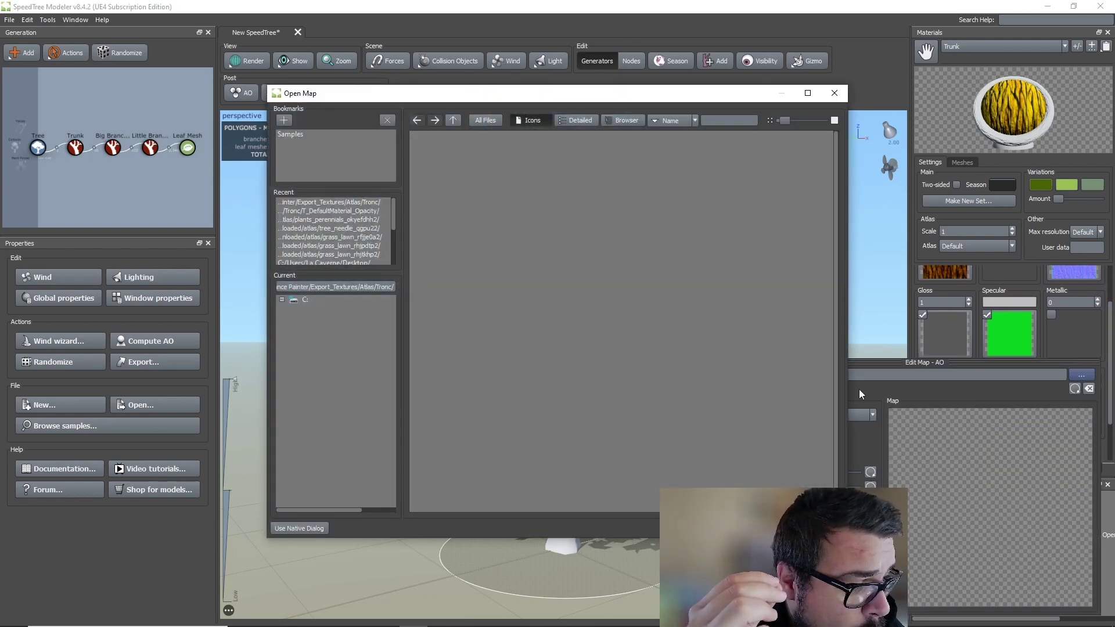
double_click(626, 177)
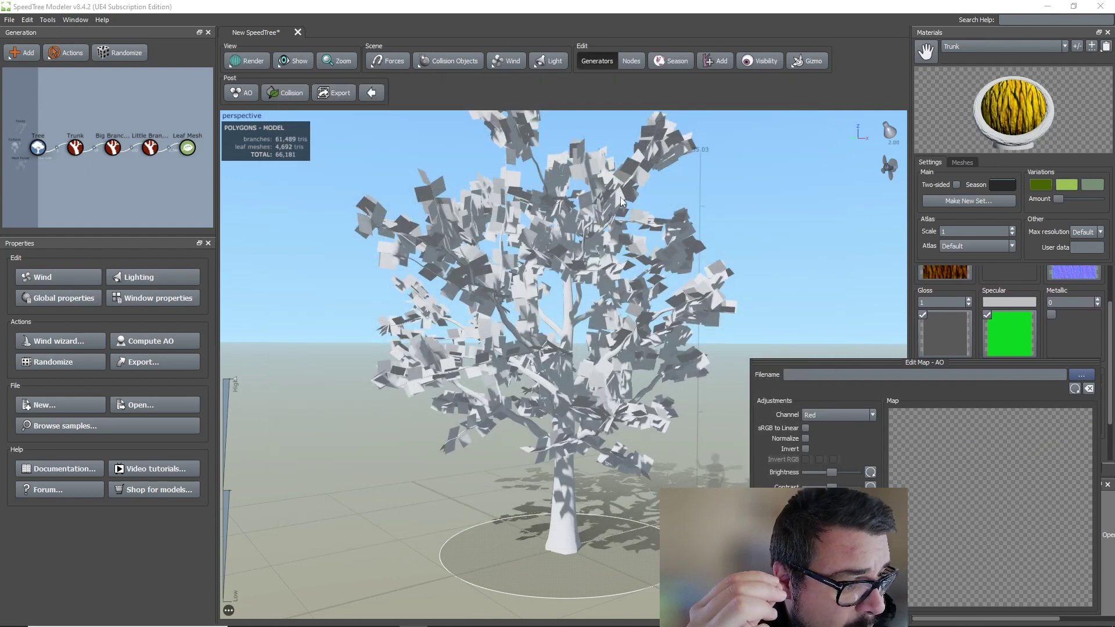
click(824, 413)
click(823, 448)
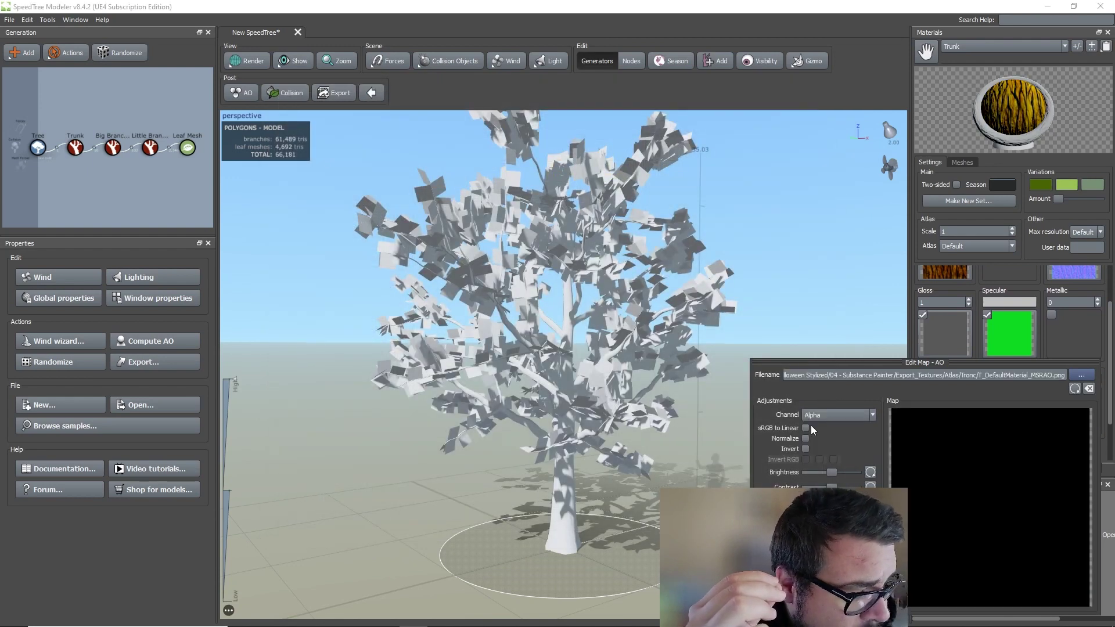
click(806, 427)
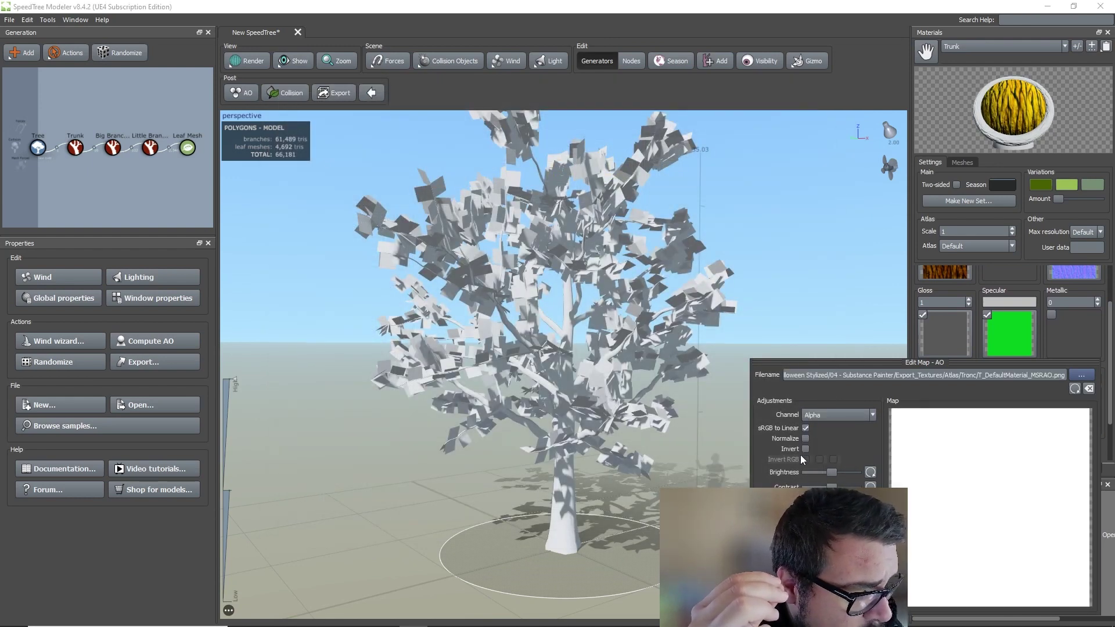
click(811, 318)
scroll(950, 444, down, 2)
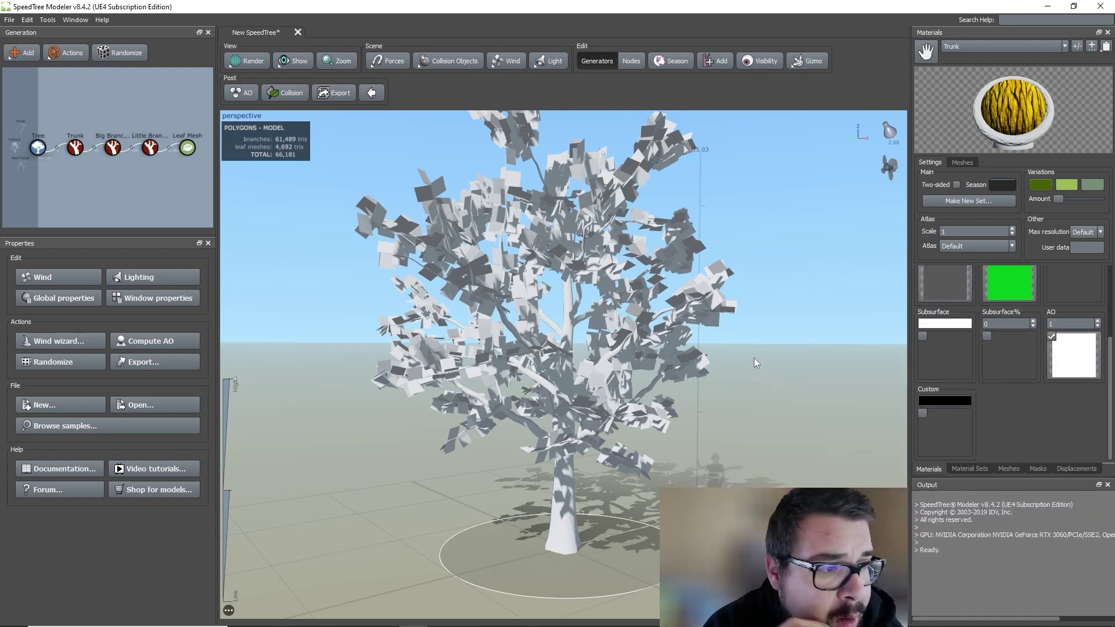
drag(754, 358, 758, 381)
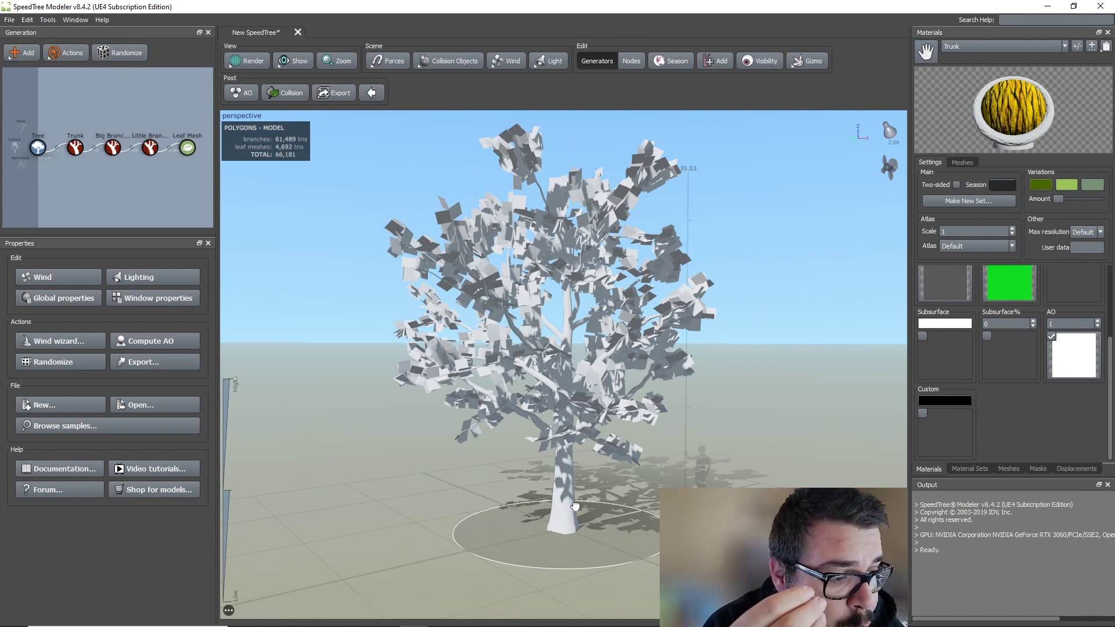
- Apply the Trunk material to the tree's trunk and branches in the viewport
drag(748, 454, 559, 497)
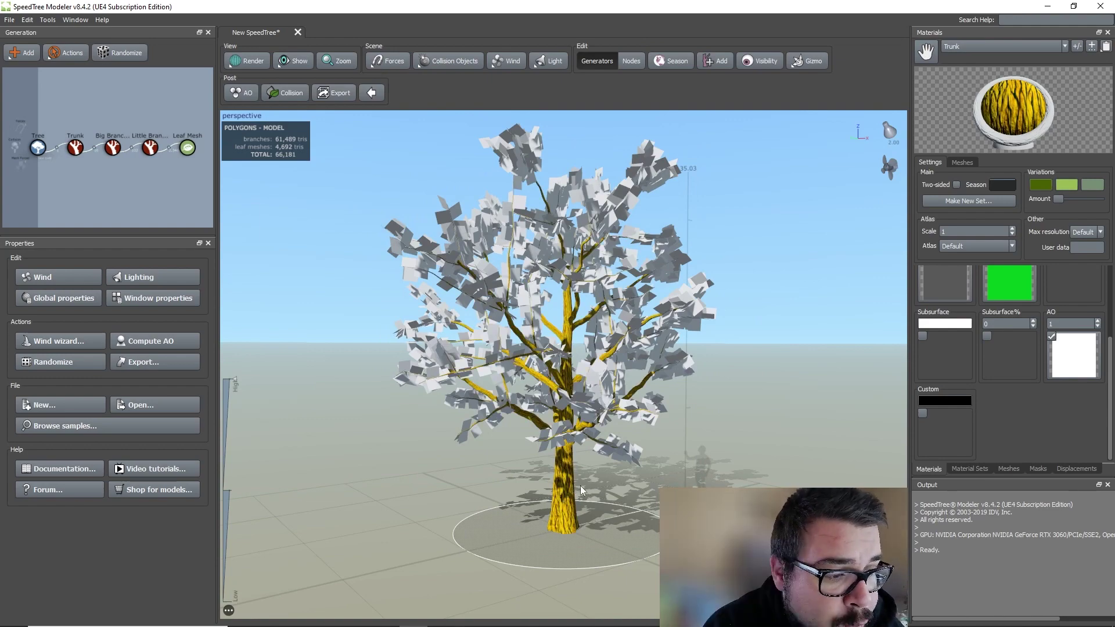
scroll(580, 486, down, 3)
scroll(580, 485, up, 5)
scroll(580, 485, up, 3)
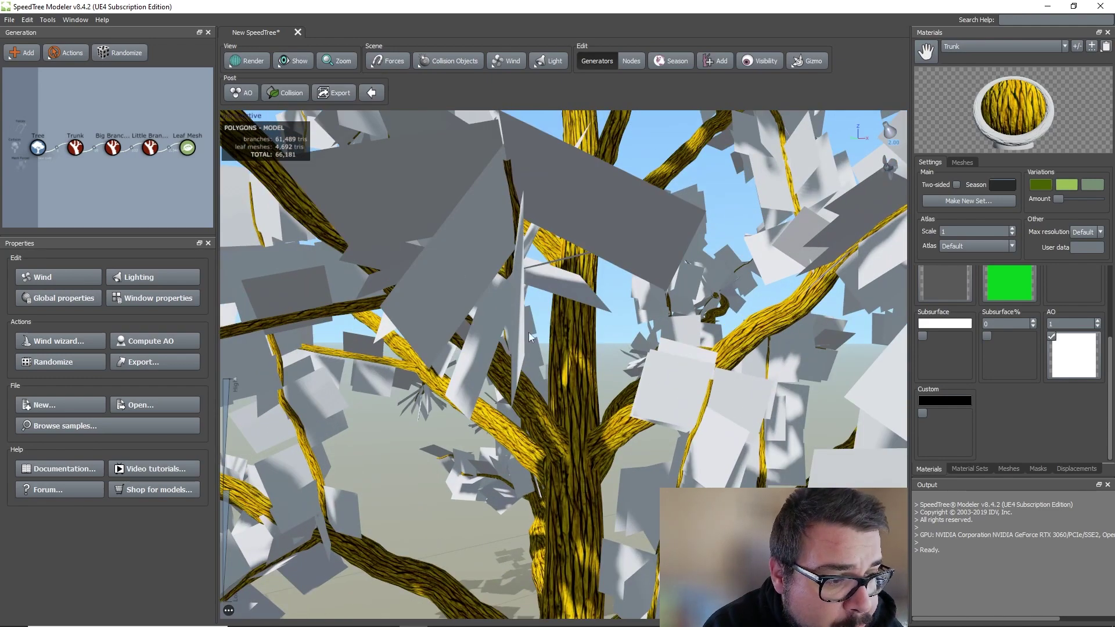
scroll(599, 322, down, 2)
scroll(973, 361, up, 2)
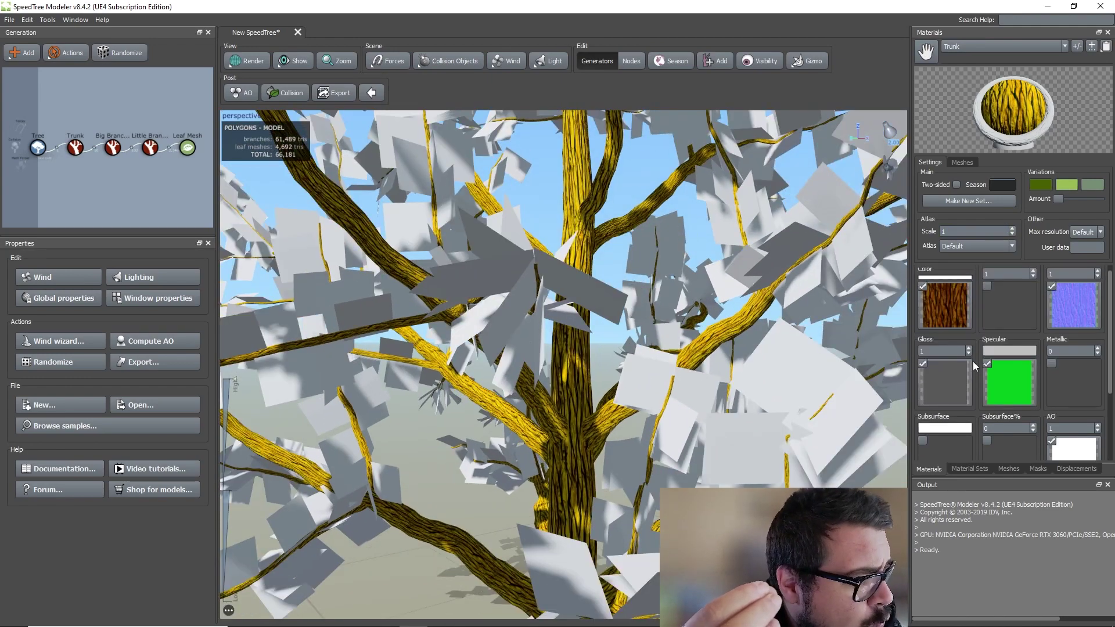
- Turn on sRGB to Linear for the bark colour map, darkening the bark
click(939, 312)
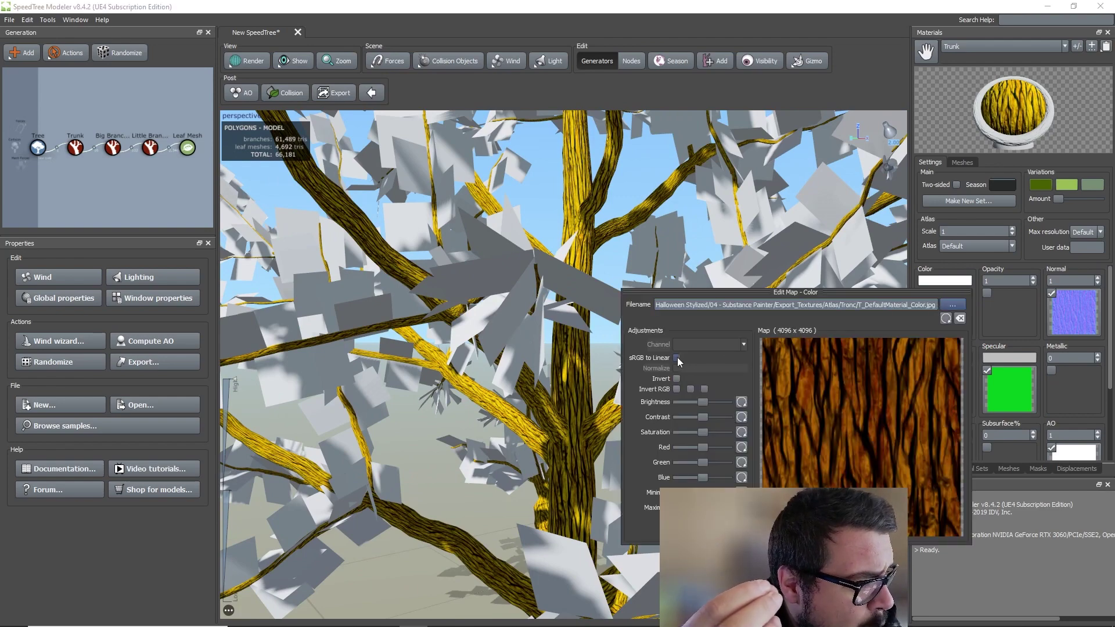
click(677, 359)
click(692, 201)
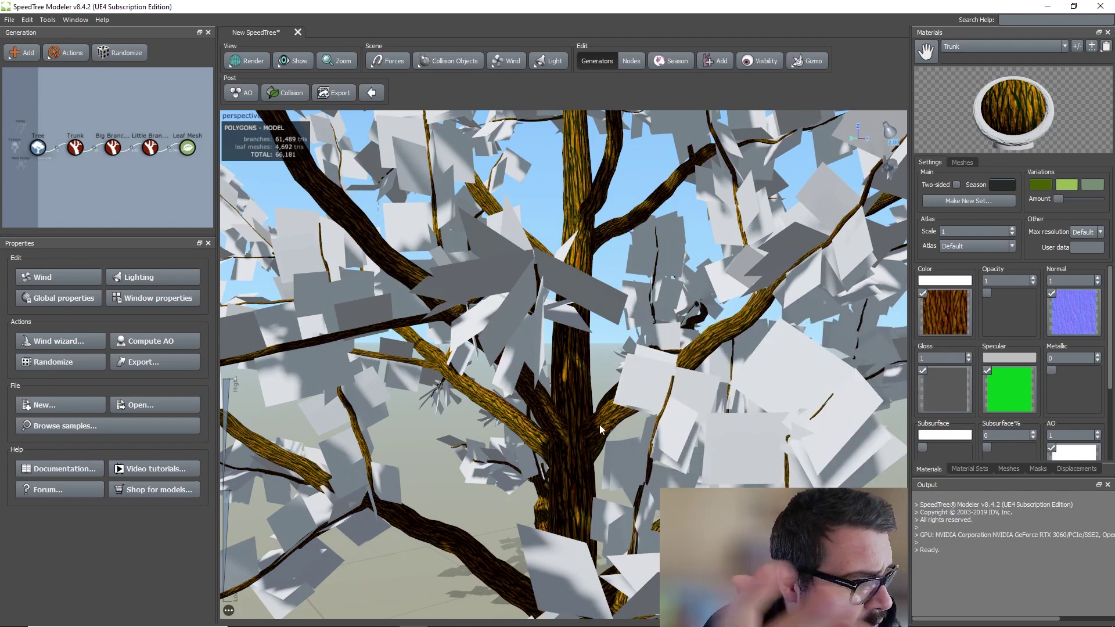
scroll(600, 428, up, 3)
scroll(601, 429, down, 2)
scroll(601, 428, down, 3)
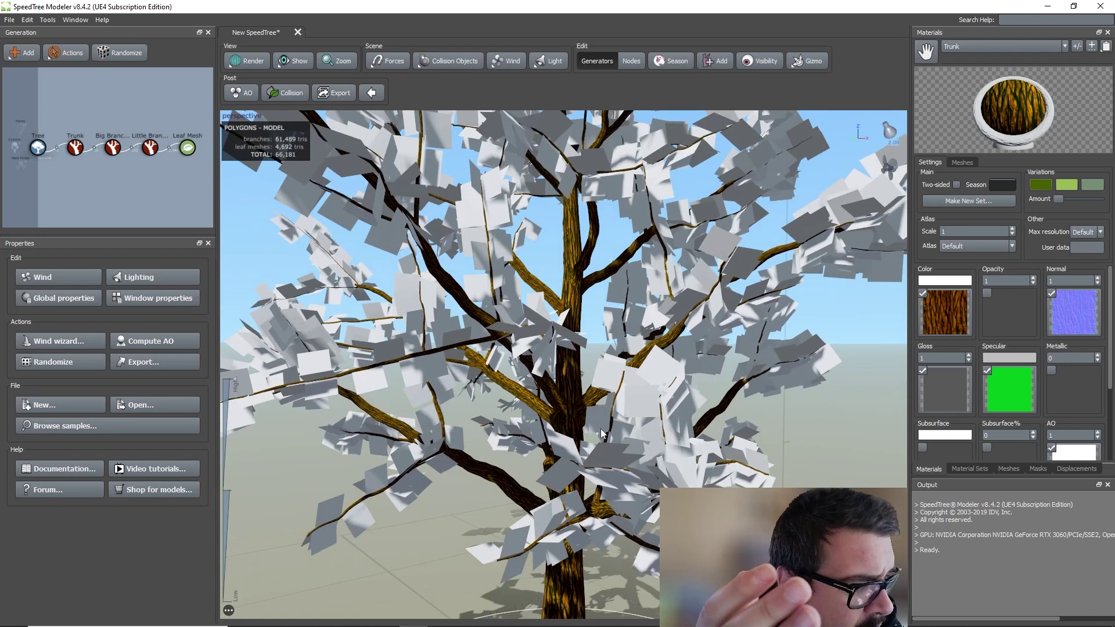
scroll(601, 431, down, 2)
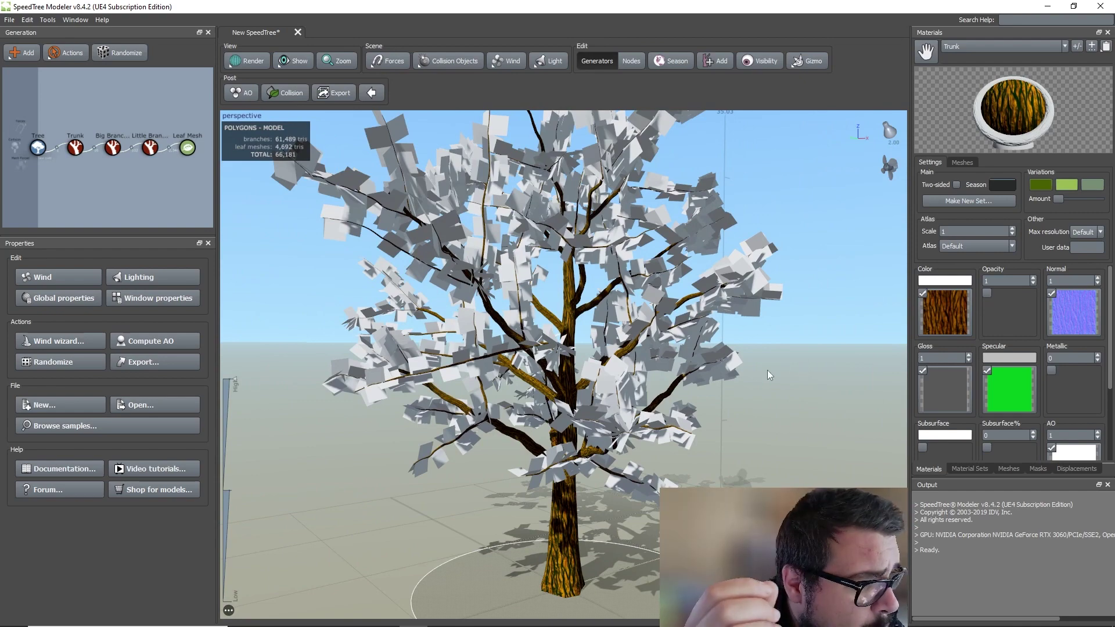
scroll(764, 372, down, 1)
scroll(726, 395, down, 1)
scroll(644, 434, up, 1)
scroll(616, 319, up, 1)
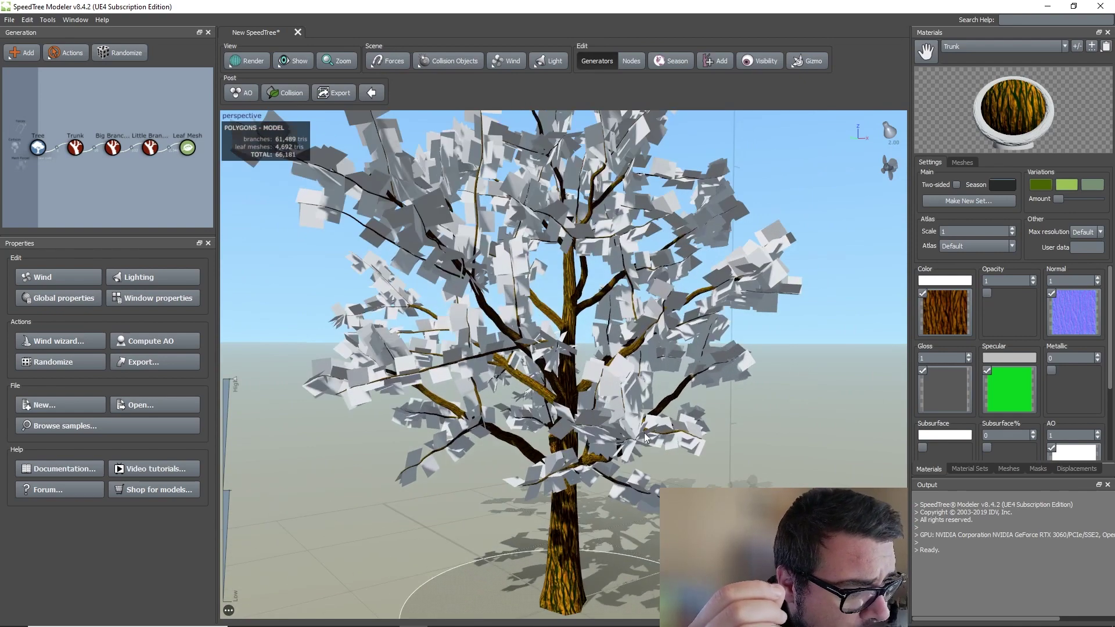
scroll(589, 202, up, 1)
mouse_move(664, 441)
mouse_down()
mouse_move(583, 369)
mouse_move(550, 371)
mouse_move(498, 413)
mouse_move(469, 417)
mouse_move(559, 448)
mouse_move(633, 436)
mouse_move(650, 263)
mouse_move(651, 278)
mouse_up()
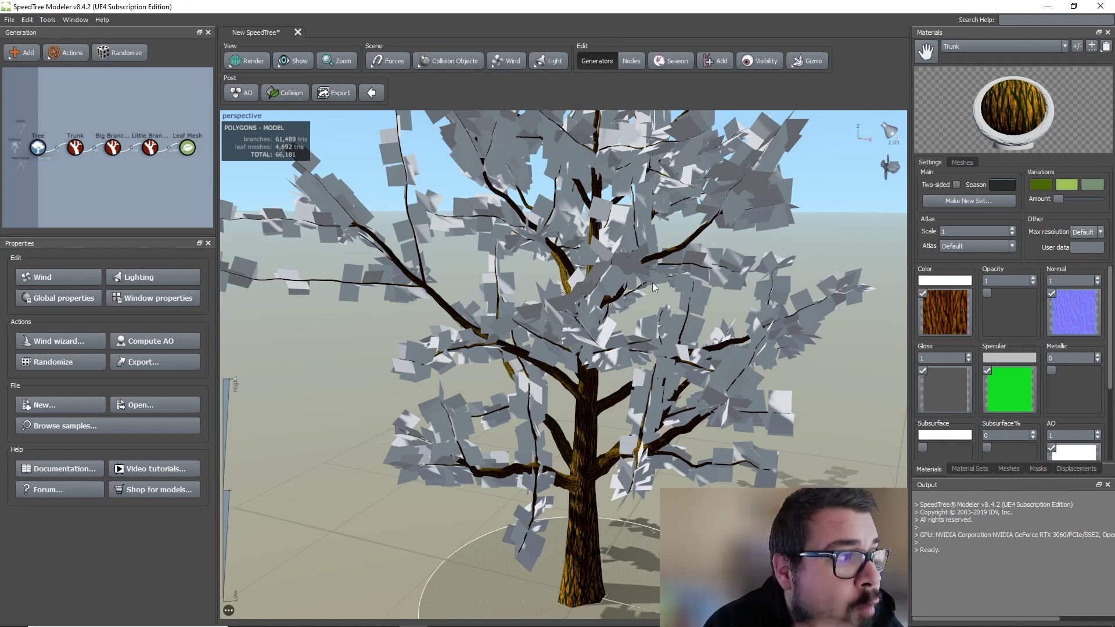